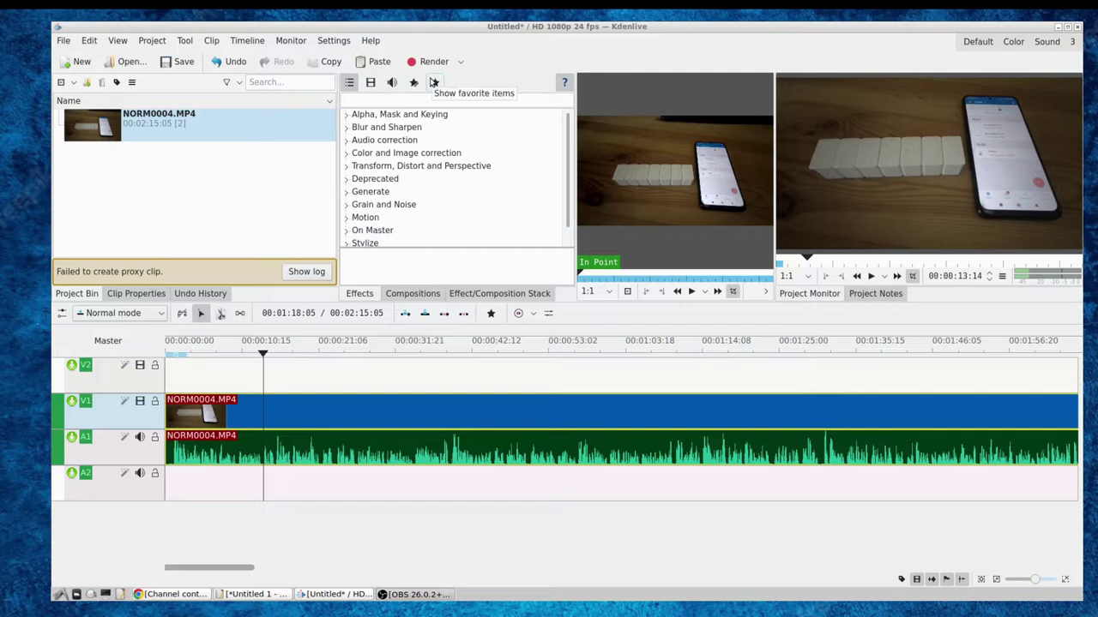
Switch among the available effects, compositions and applied-effects views of the panel
left_click(115, 40)
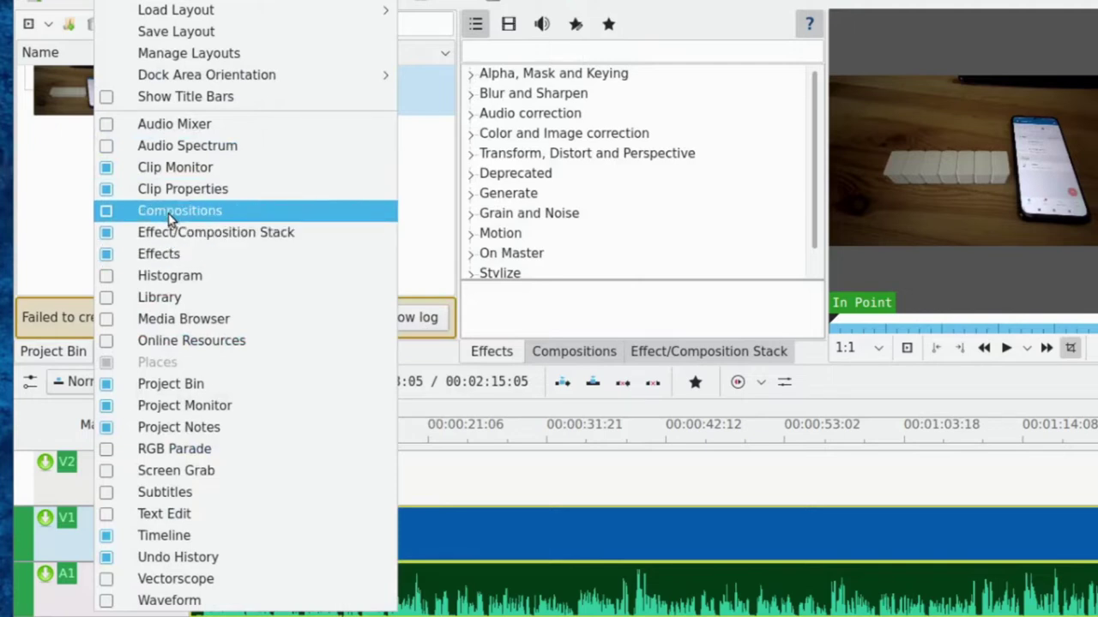
left_click(571, 353)
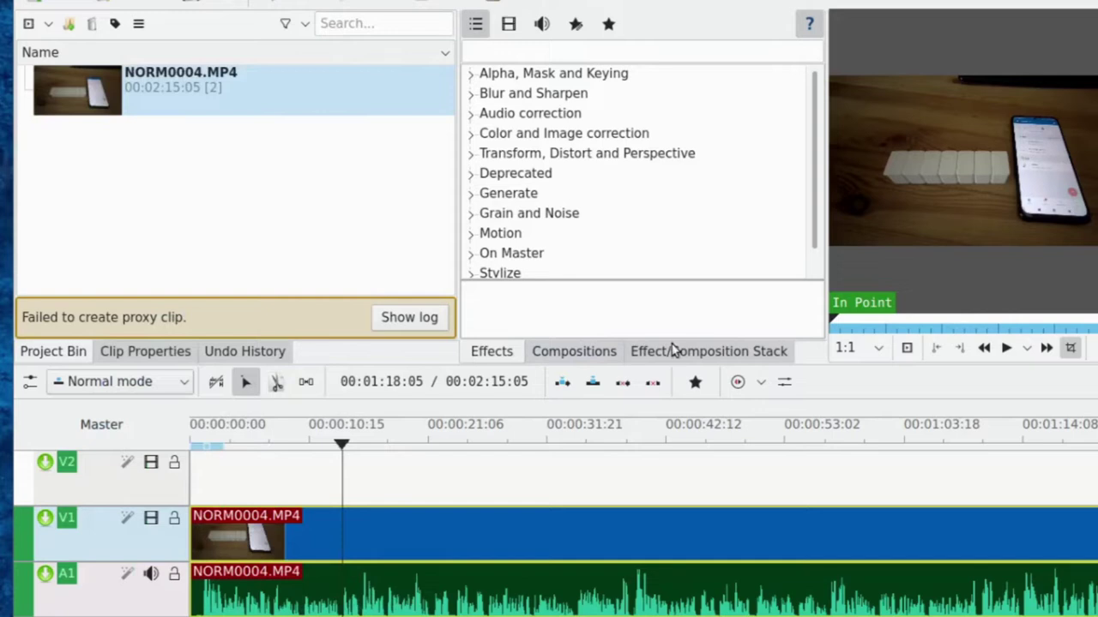
left_click(674, 349)
left_click(574, 353)
left_click(485, 355)
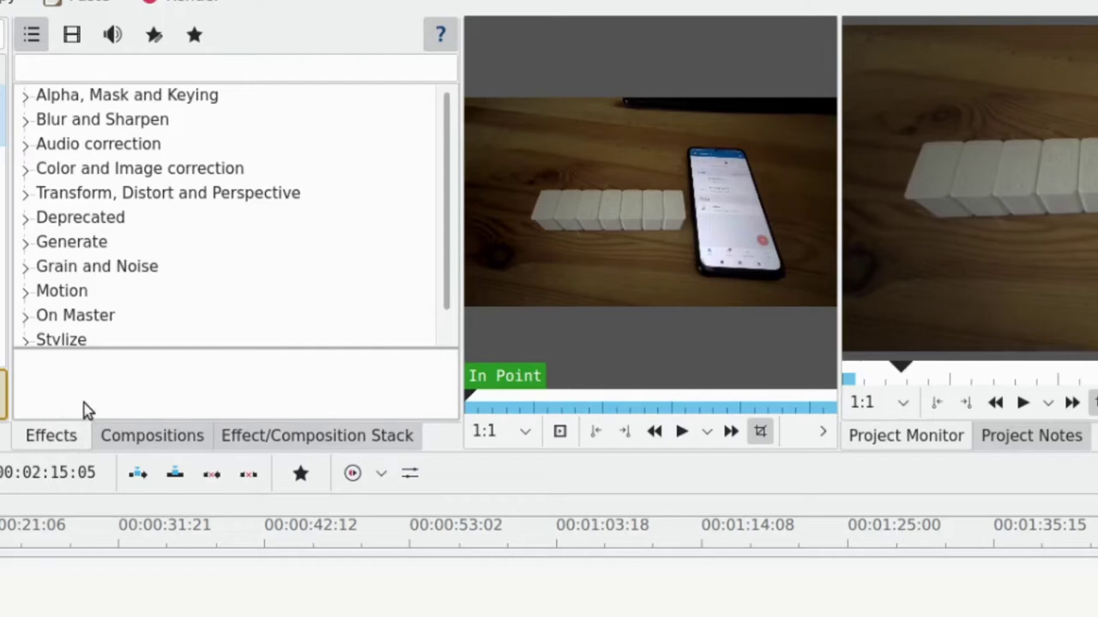
Display NORM0004.MP4's applied Fade in effect lasting 00:00:02:13
left_click(360, 437)
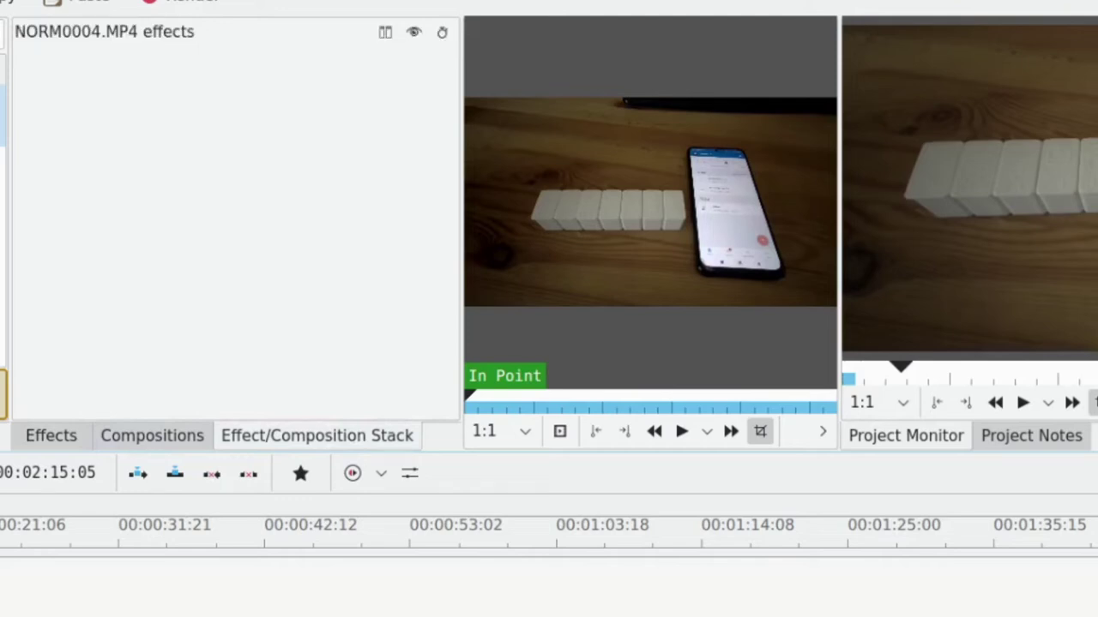
left_click(75, 441)
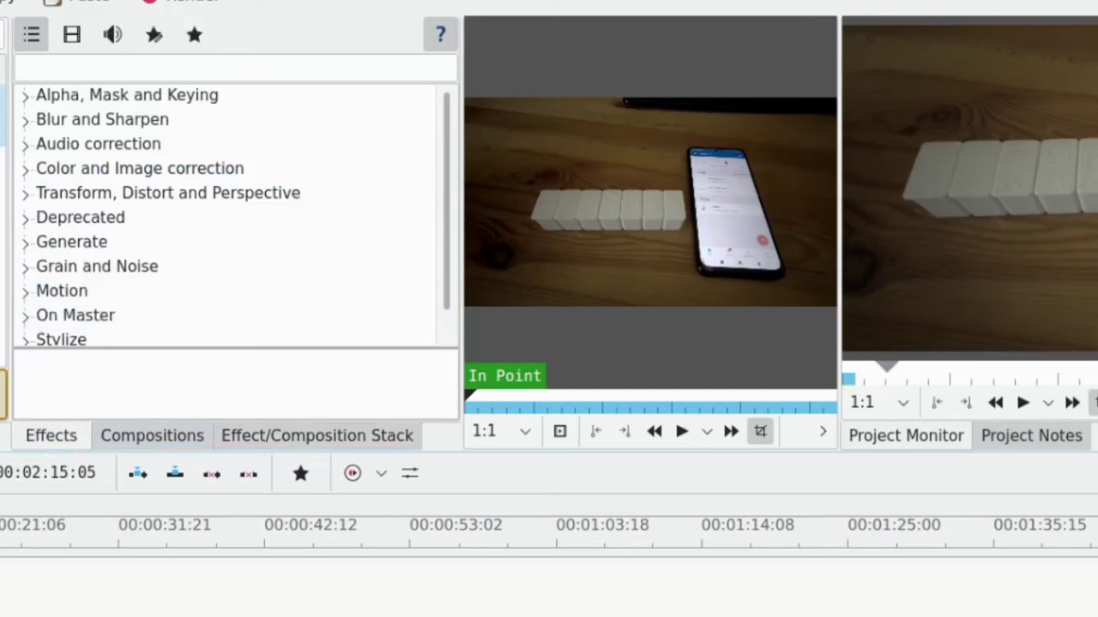
left_click(266, 439)
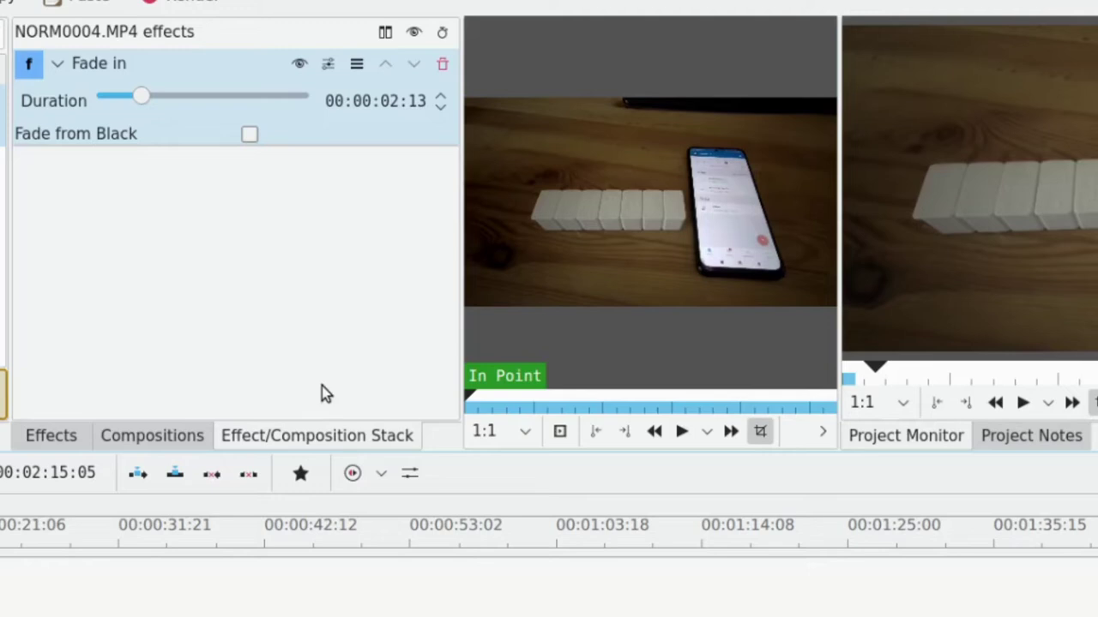
Choose the Transform composition from the compositions list
left_click(138, 436)
scroll(160, 270, "down", 12)
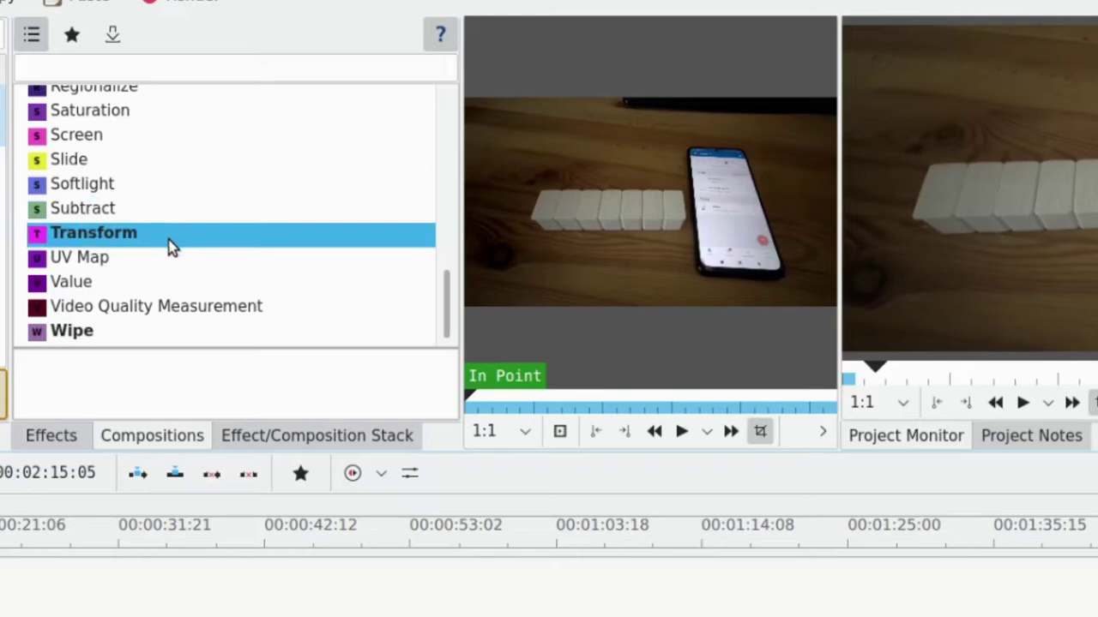
left_click(153, 246)
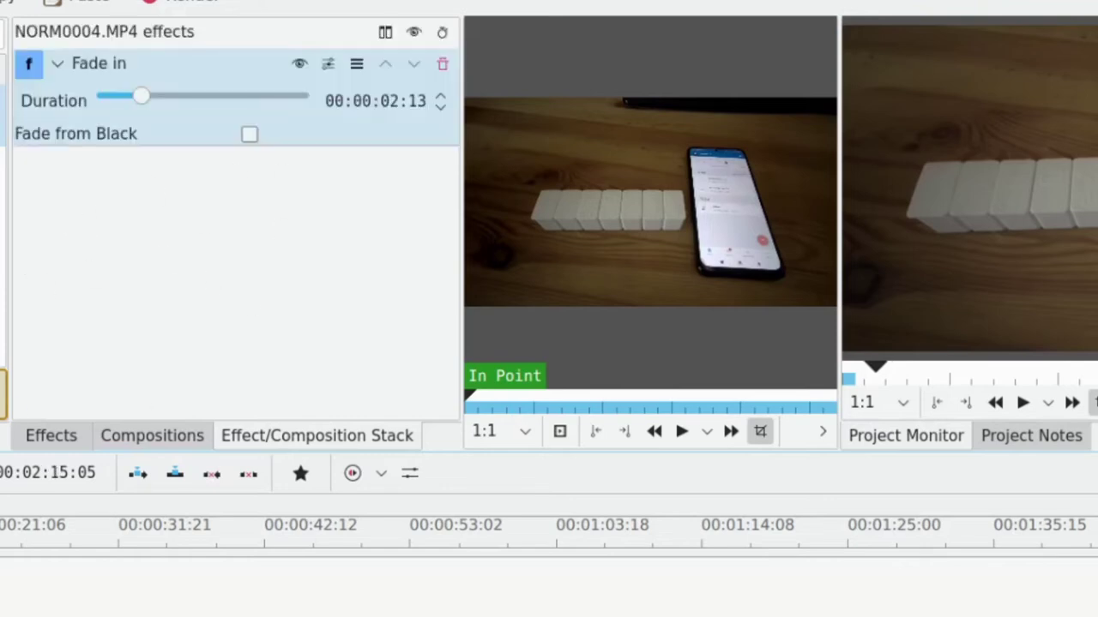
Review Transform's position and rotation settings, then return to the effects list
left_click(135, 442)
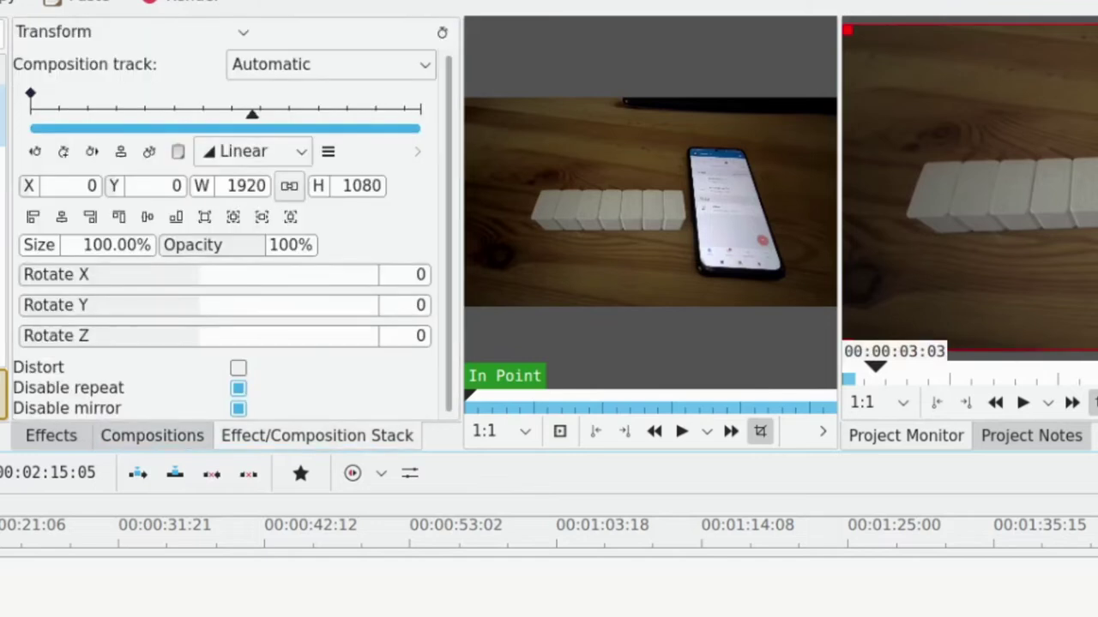
scroll(287, 311, "down", 3)
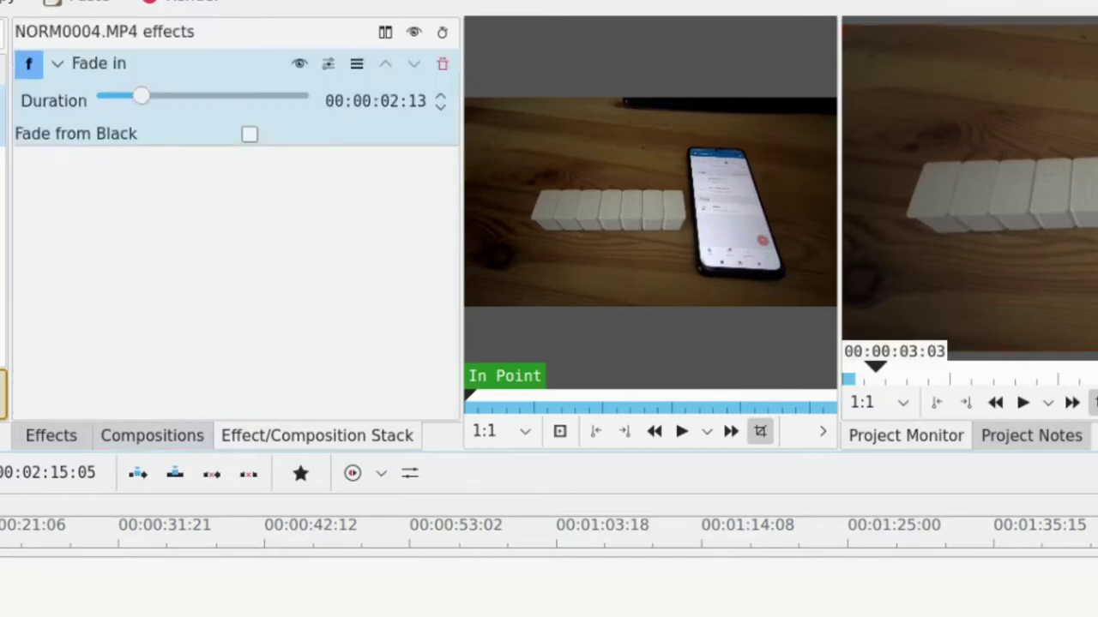
left_click(54, 437)
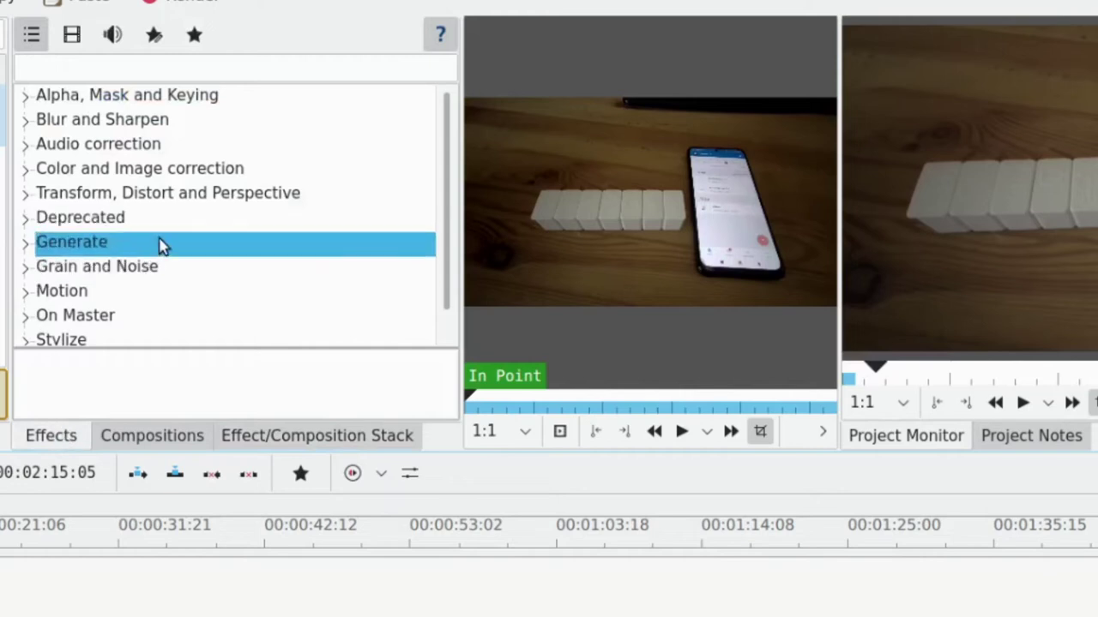
Expand Audio correction and select Normalize among Fade in, Gain and Mute
left_click(25, 149)
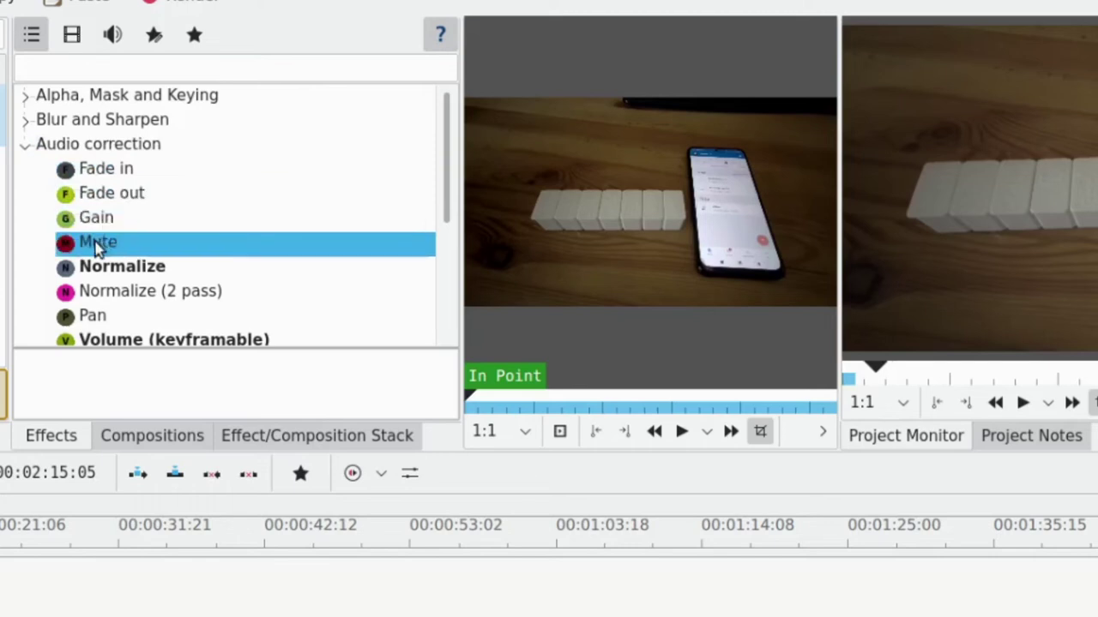
scroll(98, 236, "down", 1)
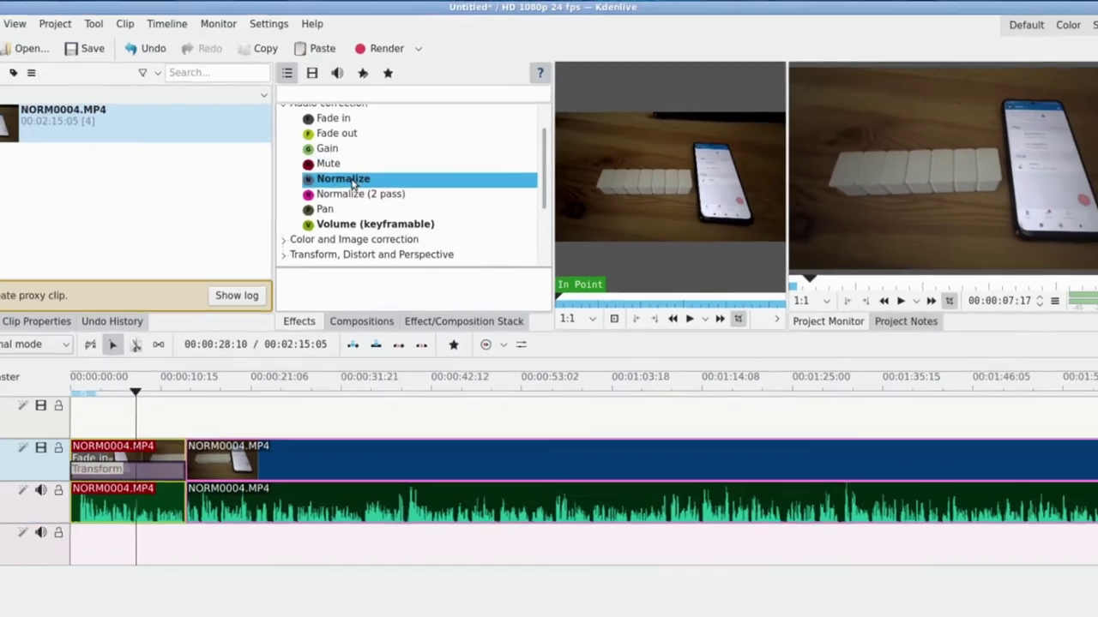
left_click(319, 184)
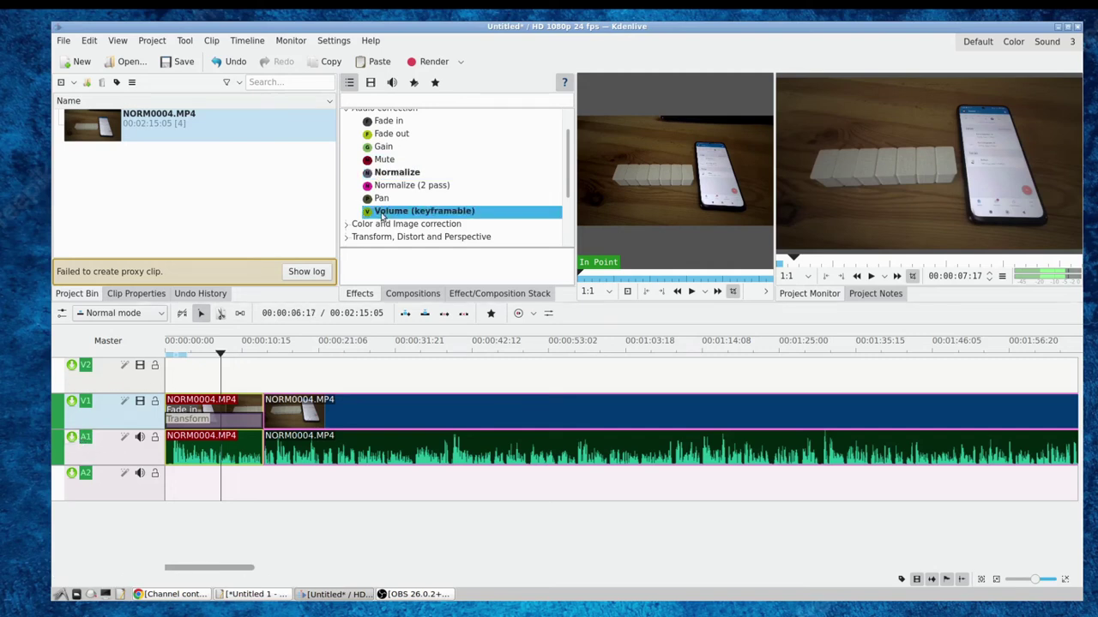
left_click_drag(390, 172, 208, 454)
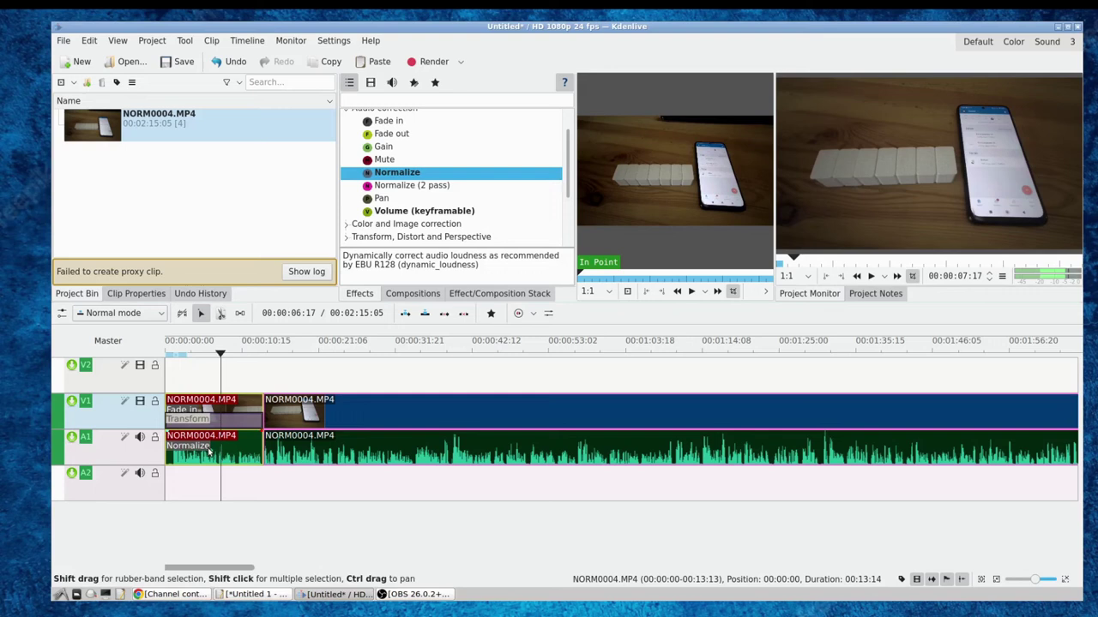
left_click_drag(390, 173, 318, 461)
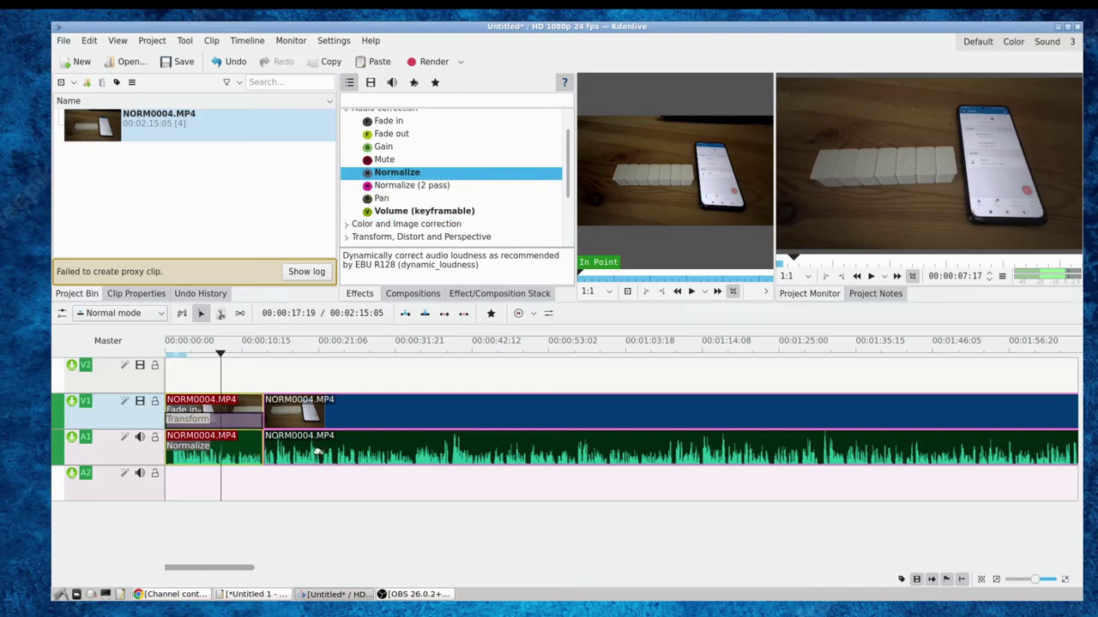
left_click(220, 447)
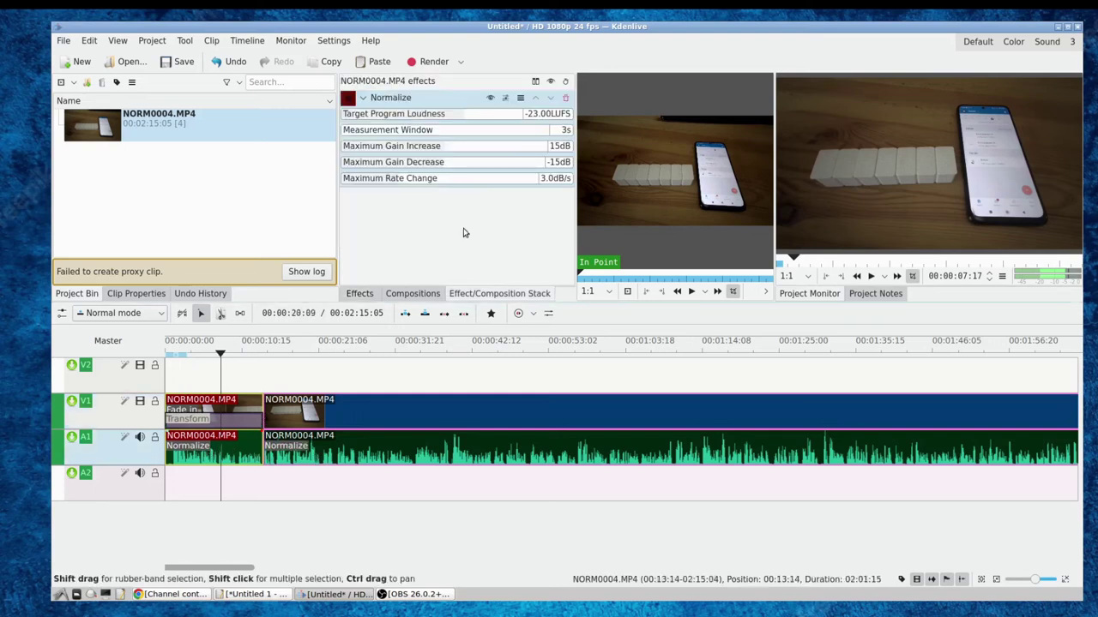
left_click(564, 98)
left_click(349, 442)
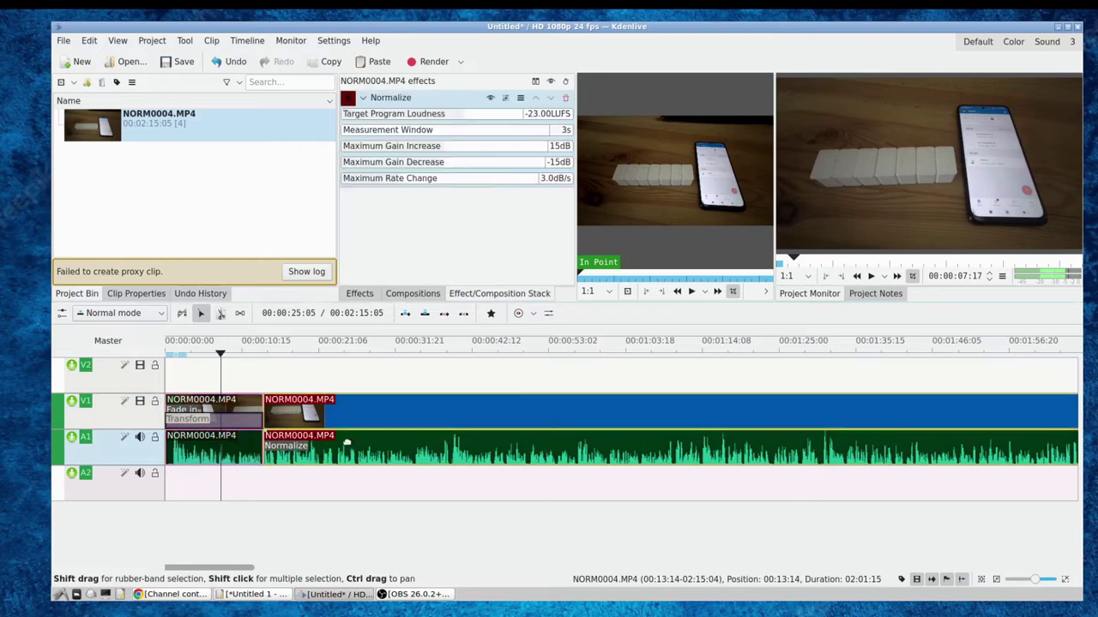
left_click(566, 98)
left_click(360, 293)
left_click(385, 187)
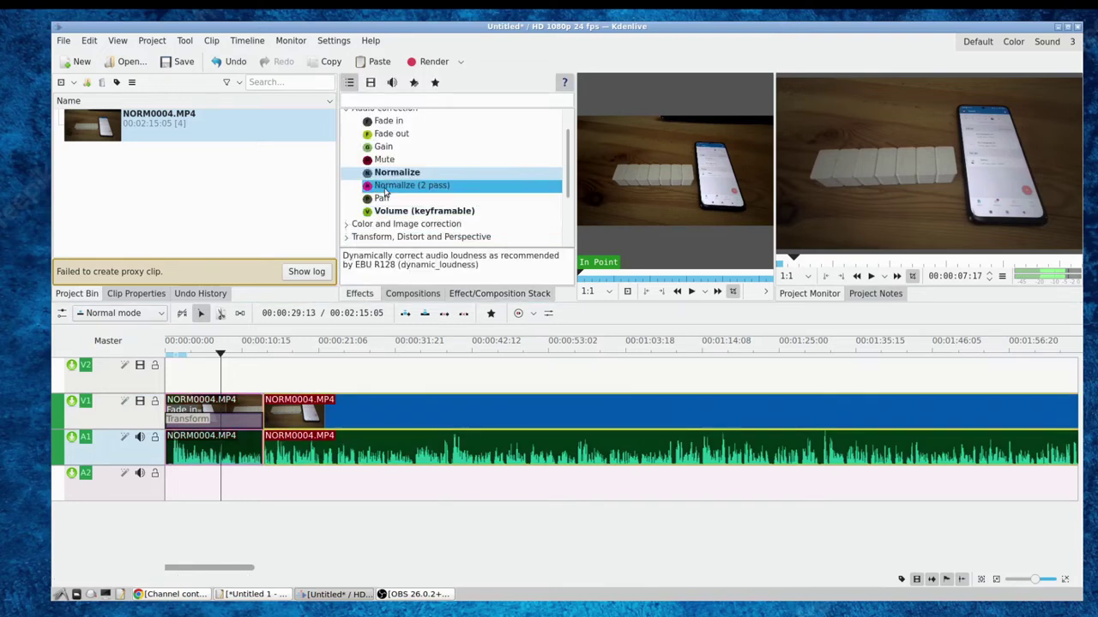
left_click(391, 174)
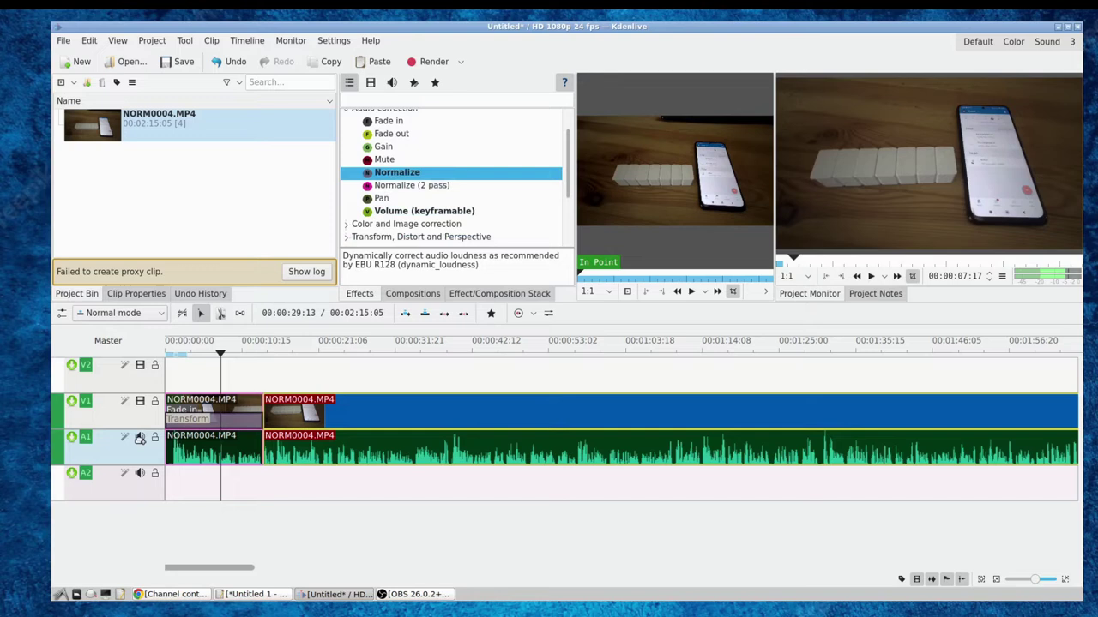
left_click_drag(140, 438, 129, 440)
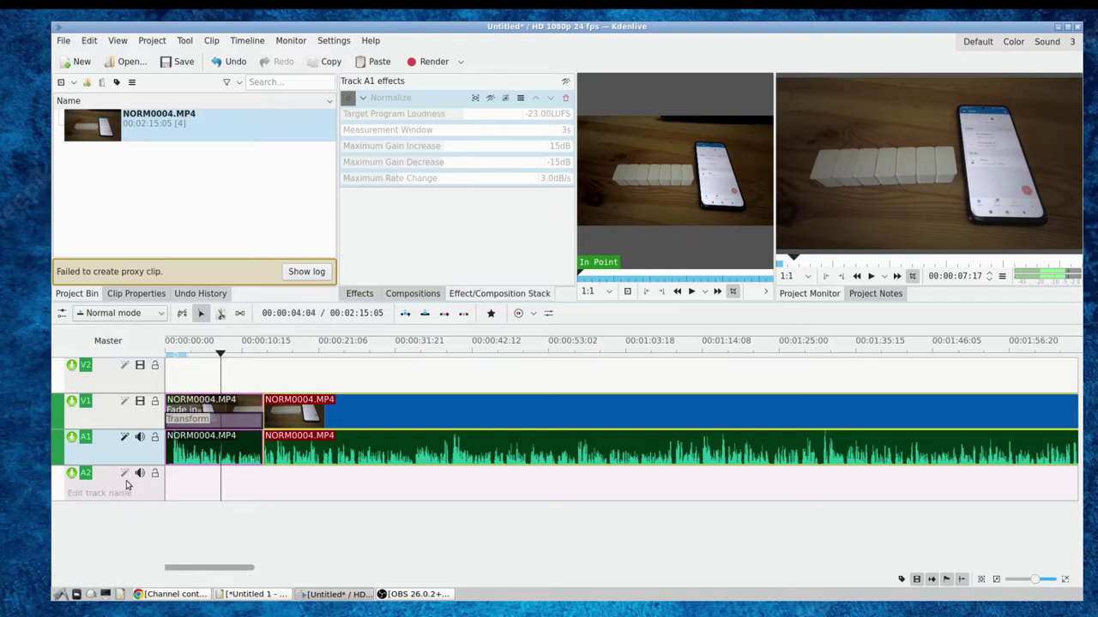
left_click(566, 97)
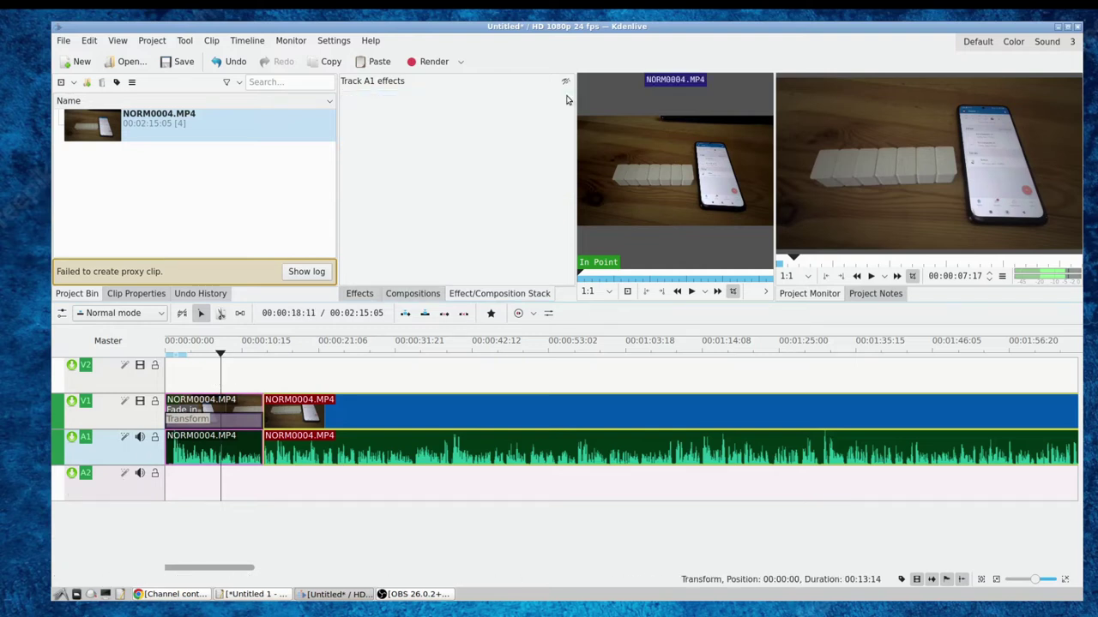
left_click(412, 293)
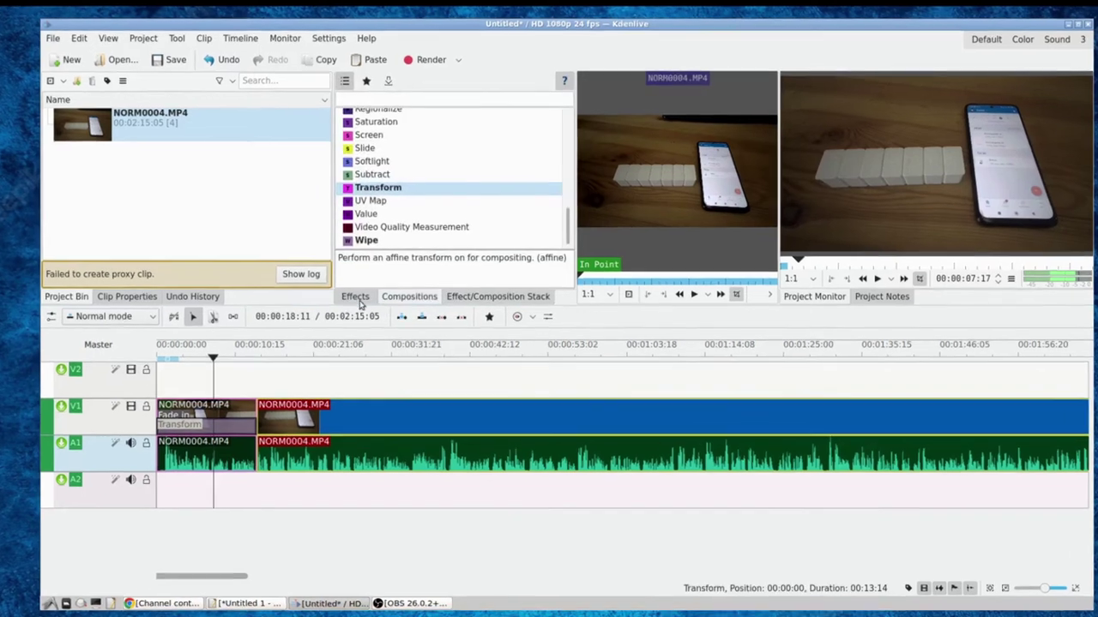
left_click(359, 293)
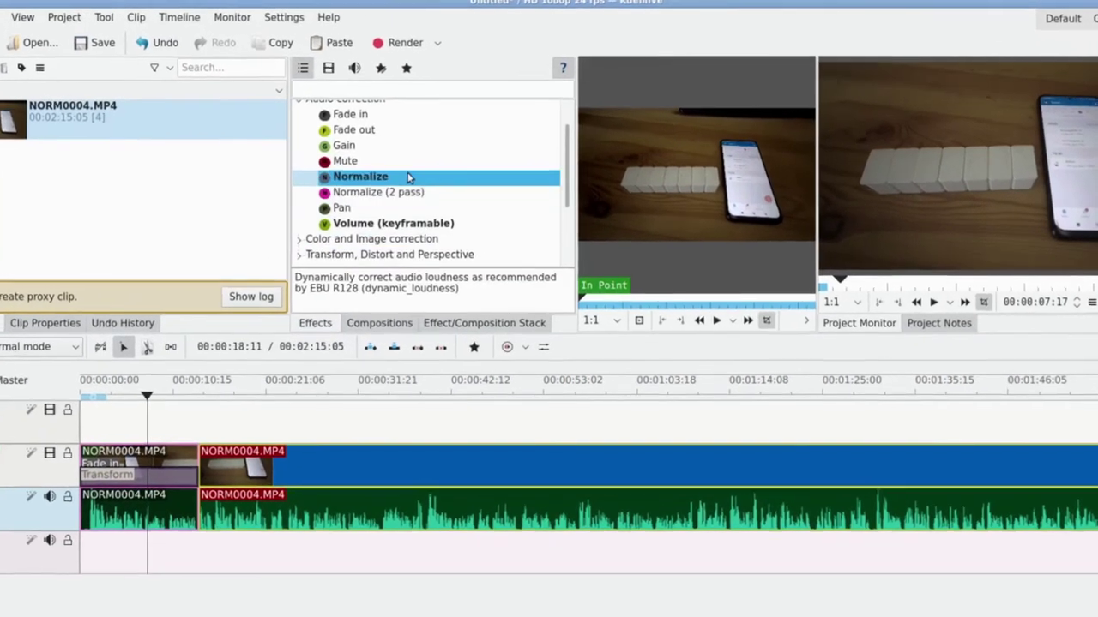
scroll(409, 176, "up", 1)
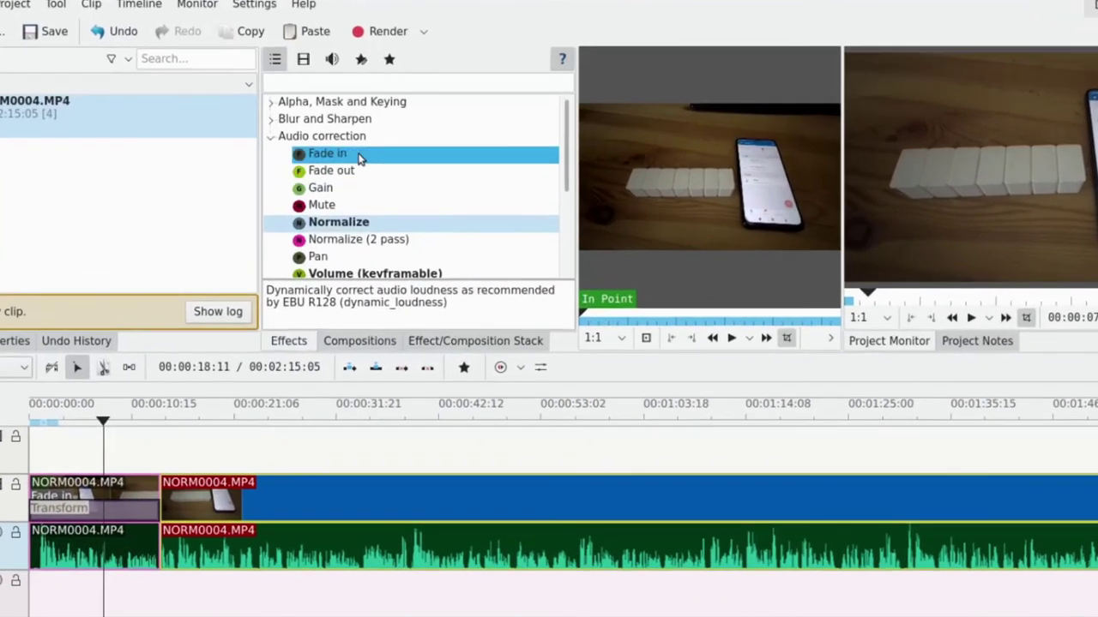
scroll(328, 241, "down", 1)
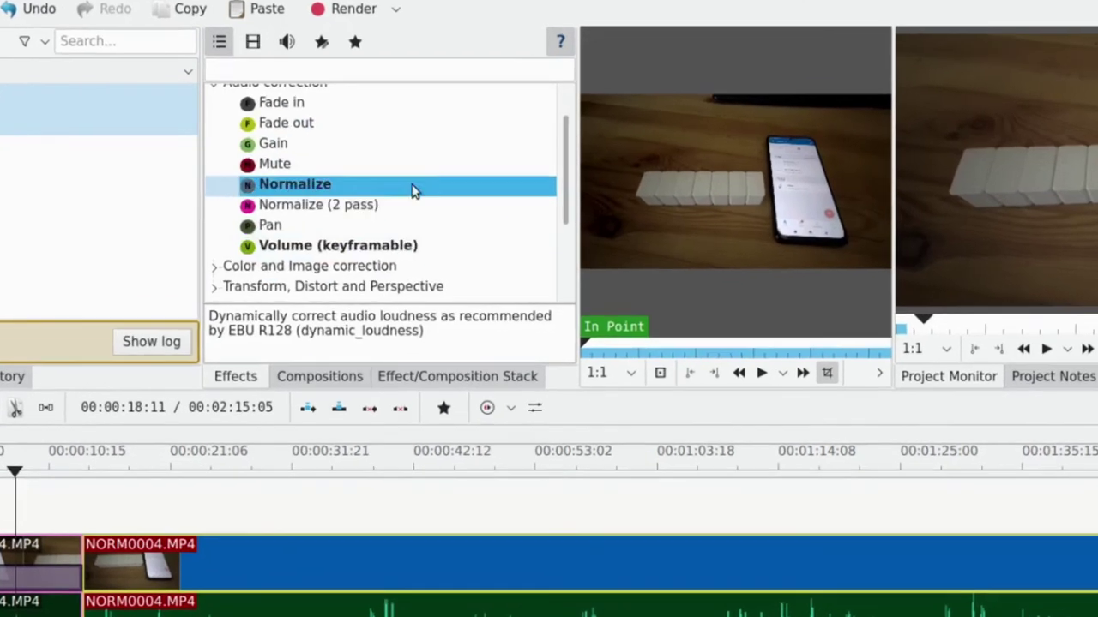
scroll(401, 219, "up", 1)
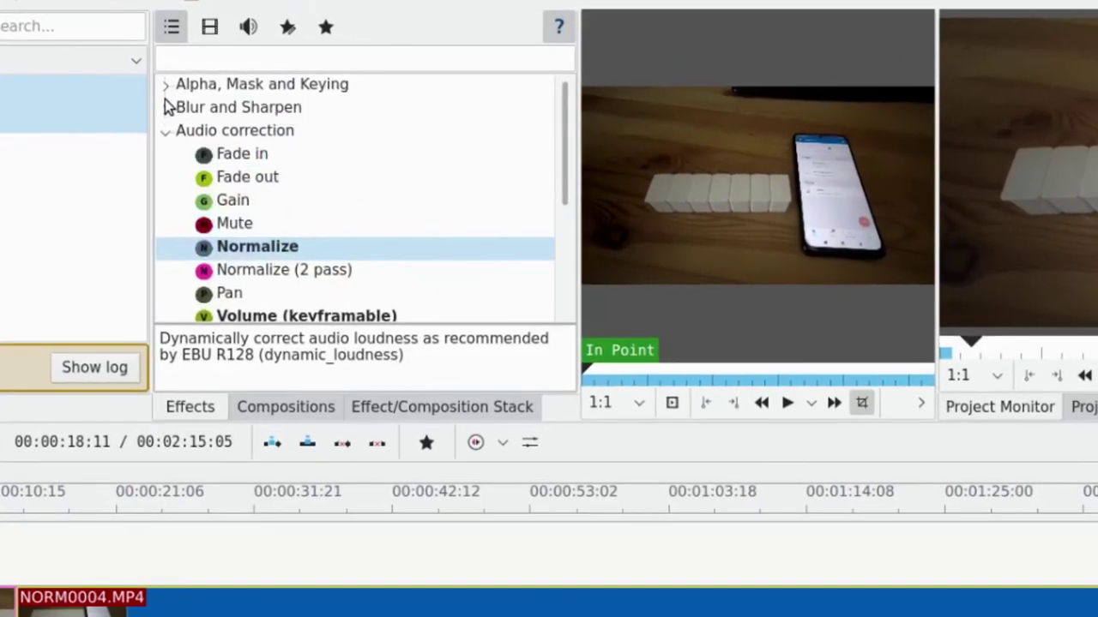
left_click(183, 137)
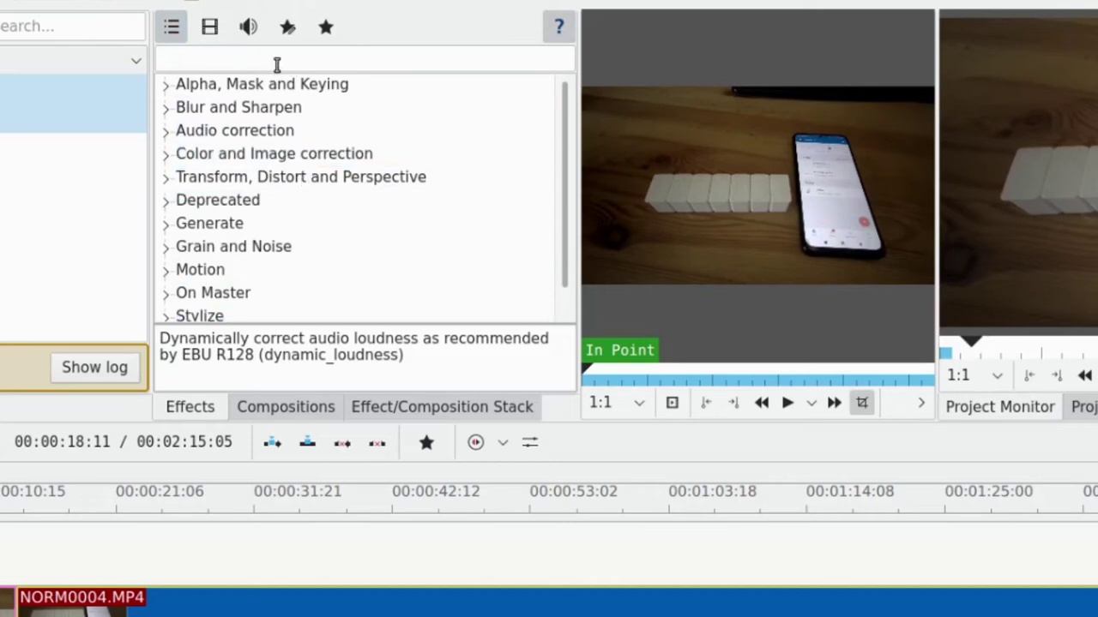
left_click(277, 65)
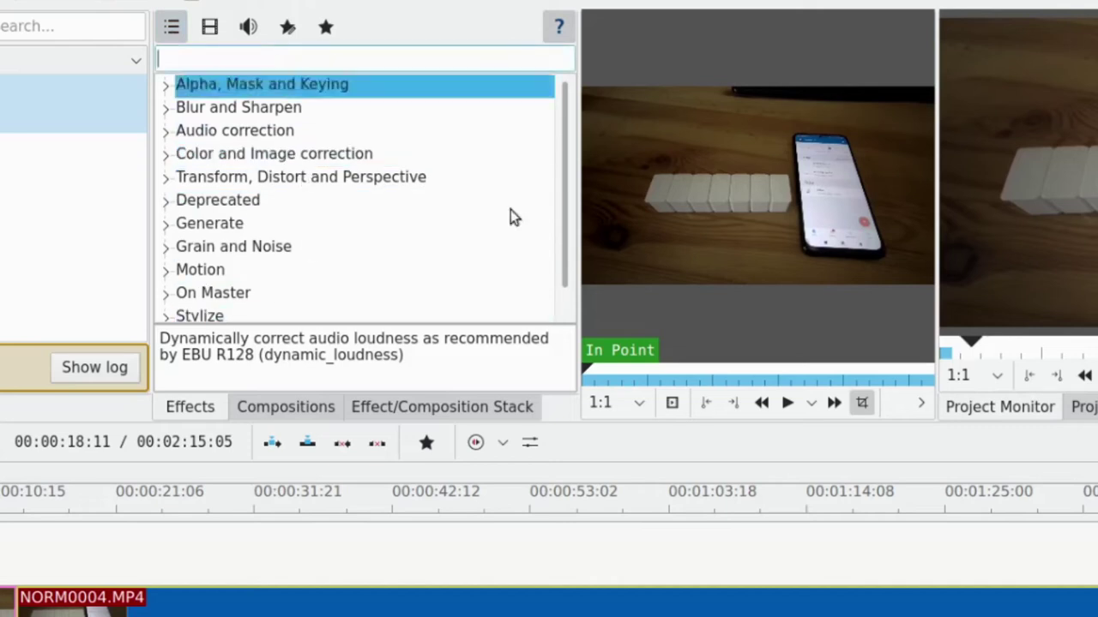
left_click(164, 137)
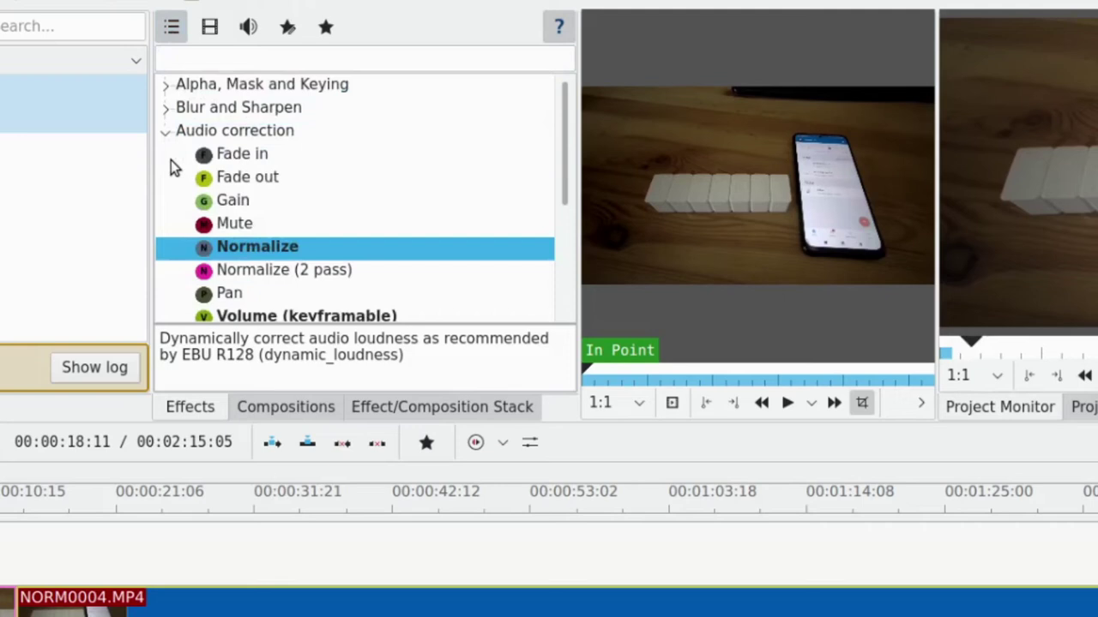
scroll(170, 168, "down", 2)
left_click(243, 66)
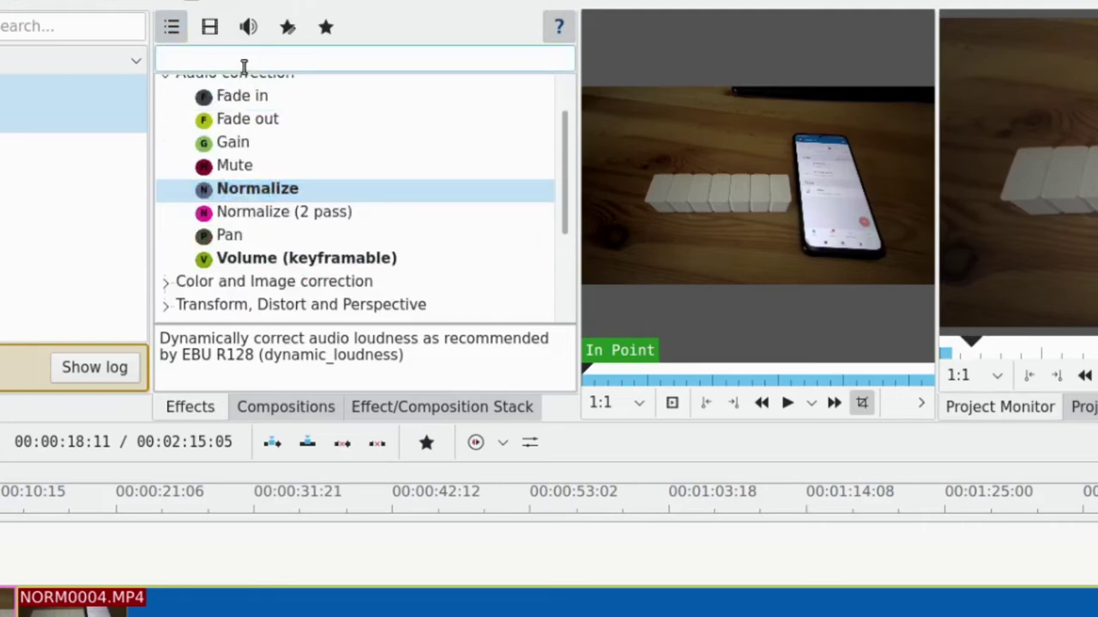
Search 'comp' to browse compressor and compensator effects, then clear the search
type("comp")
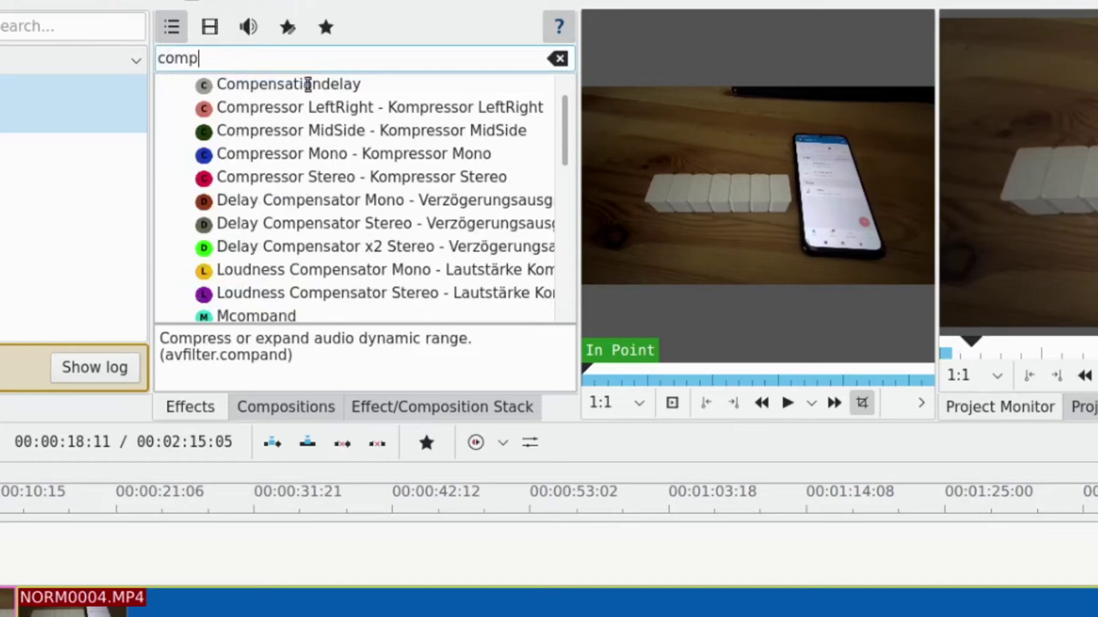
left_click_drag(554, 480, 526, 471)
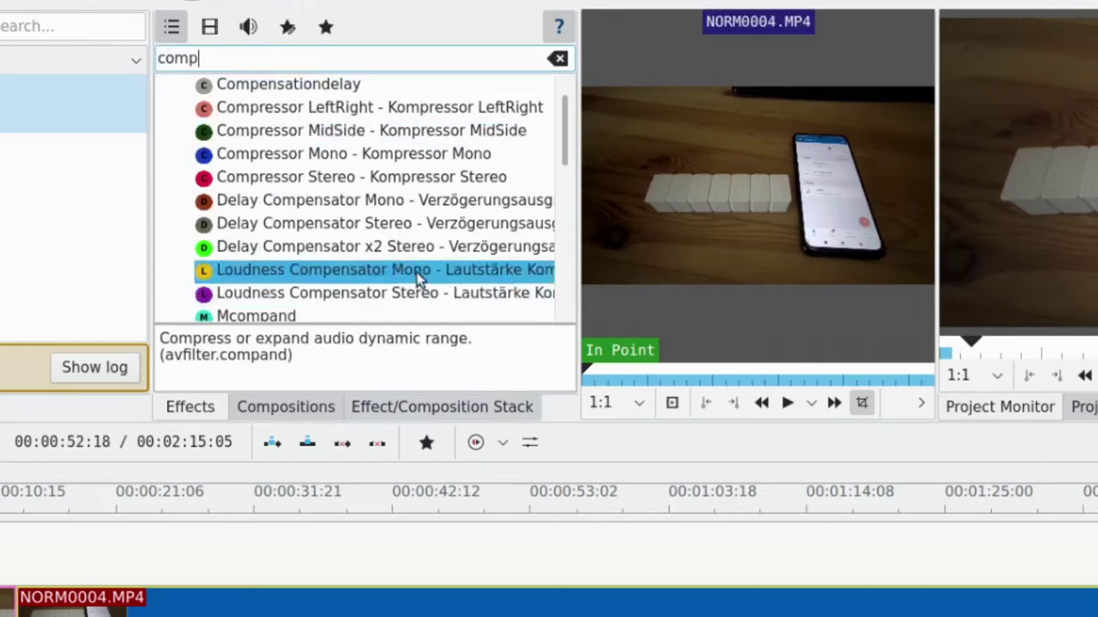
scroll(412, 275, "up", 1)
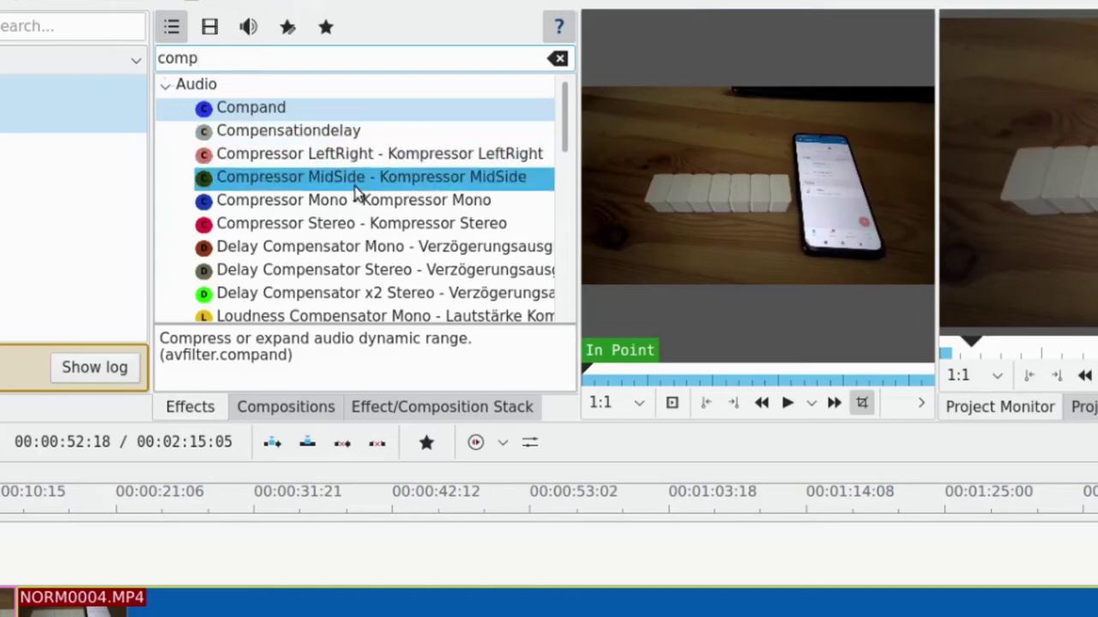
scroll(357, 197, "down", 2)
scroll(357, 201, "down", 1)
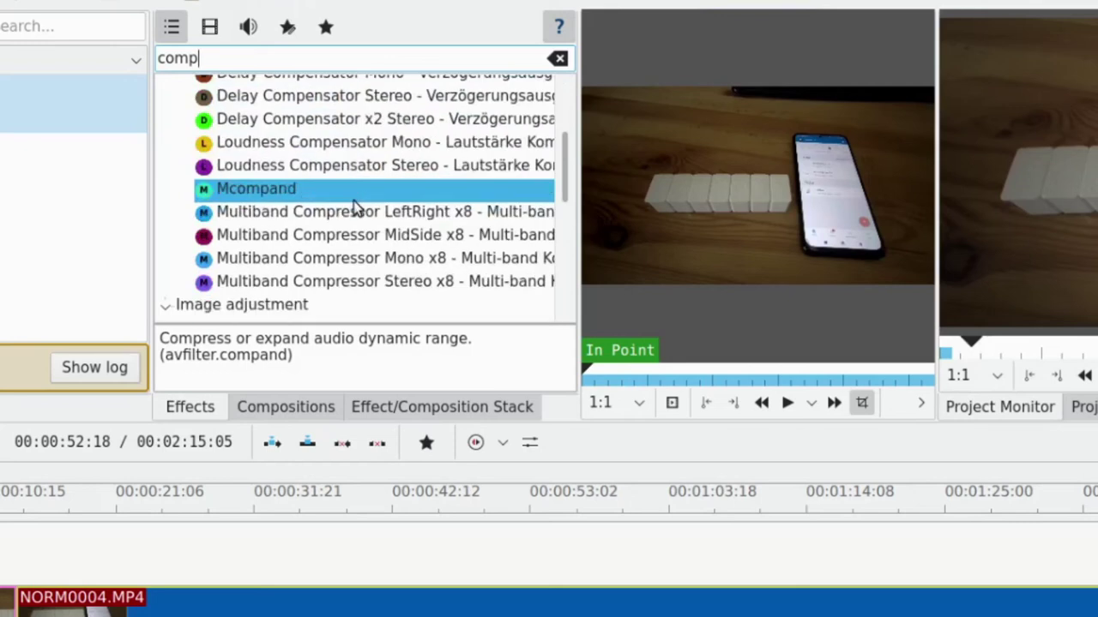
key("BackSpace")
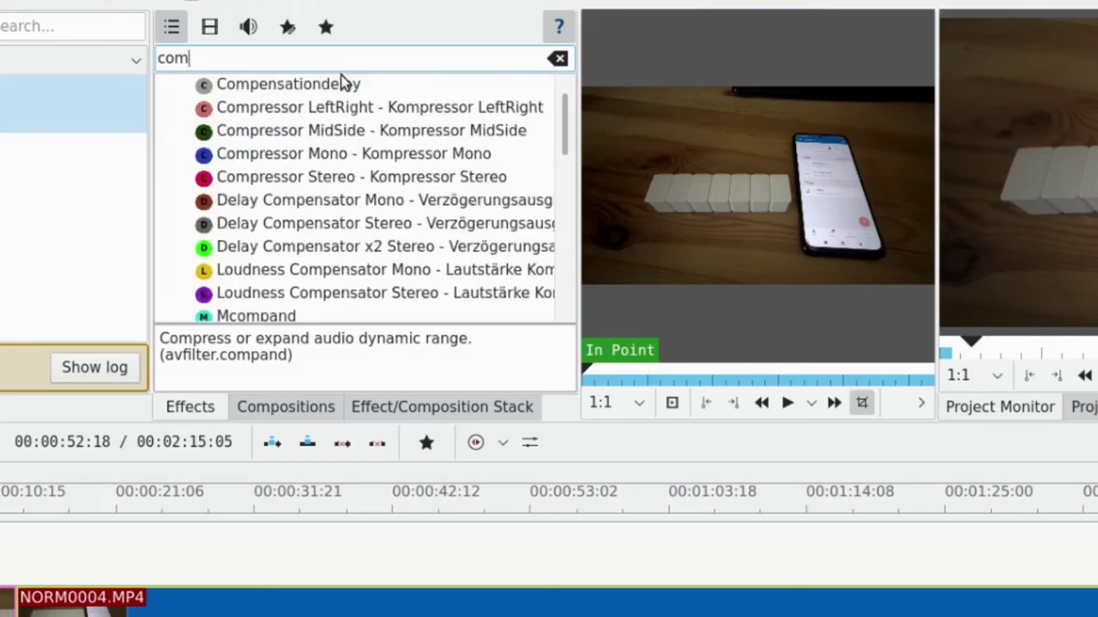
key("BackSpace")
key("BackSpace")
key("BackSpace")
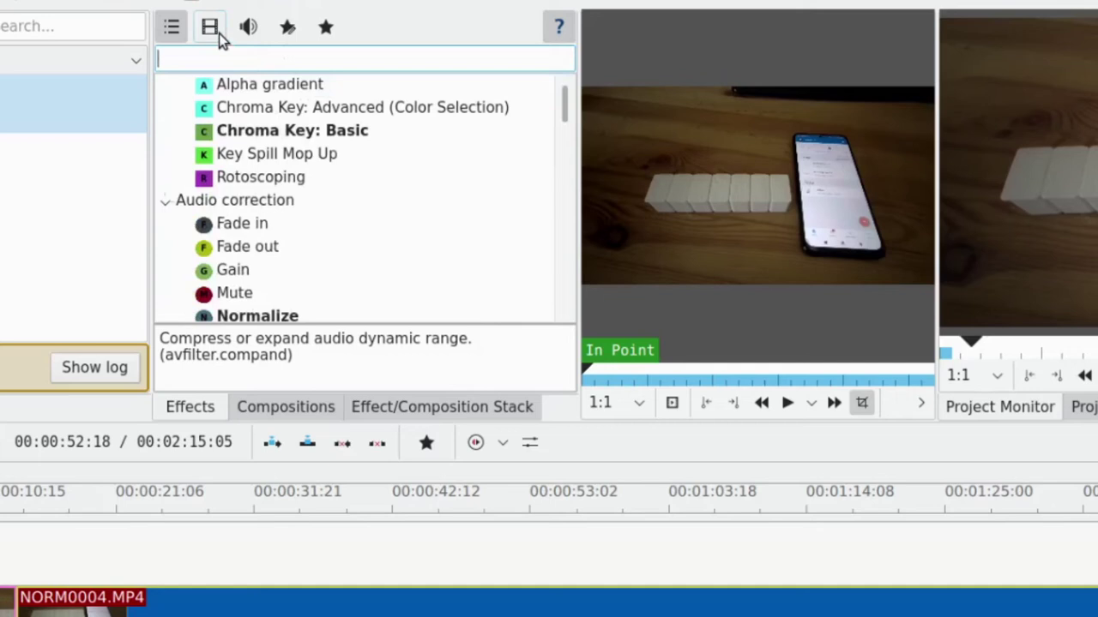
Filter to video-only, then audio-only effects, and browse the Audio category from Acontrast onward
left_click(218, 32)
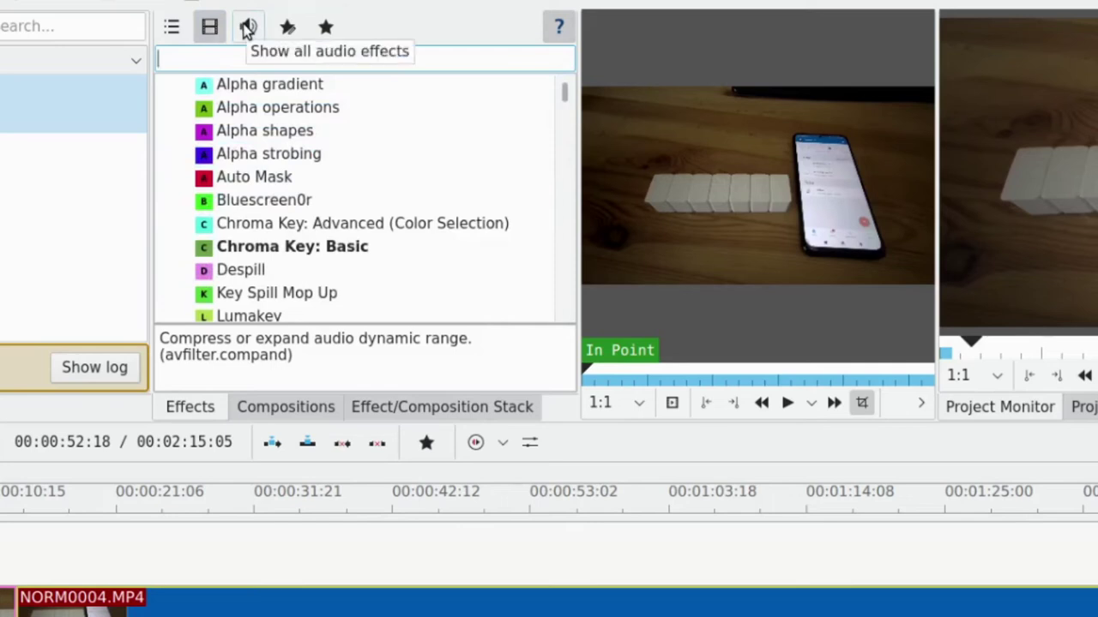
left_click(248, 27)
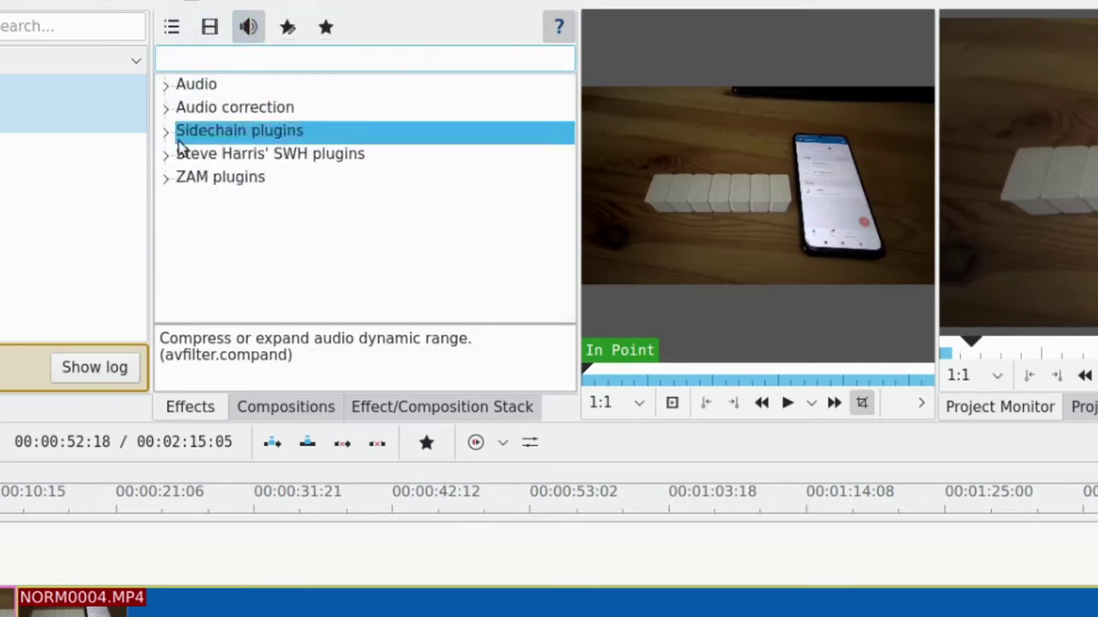
left_click(168, 86)
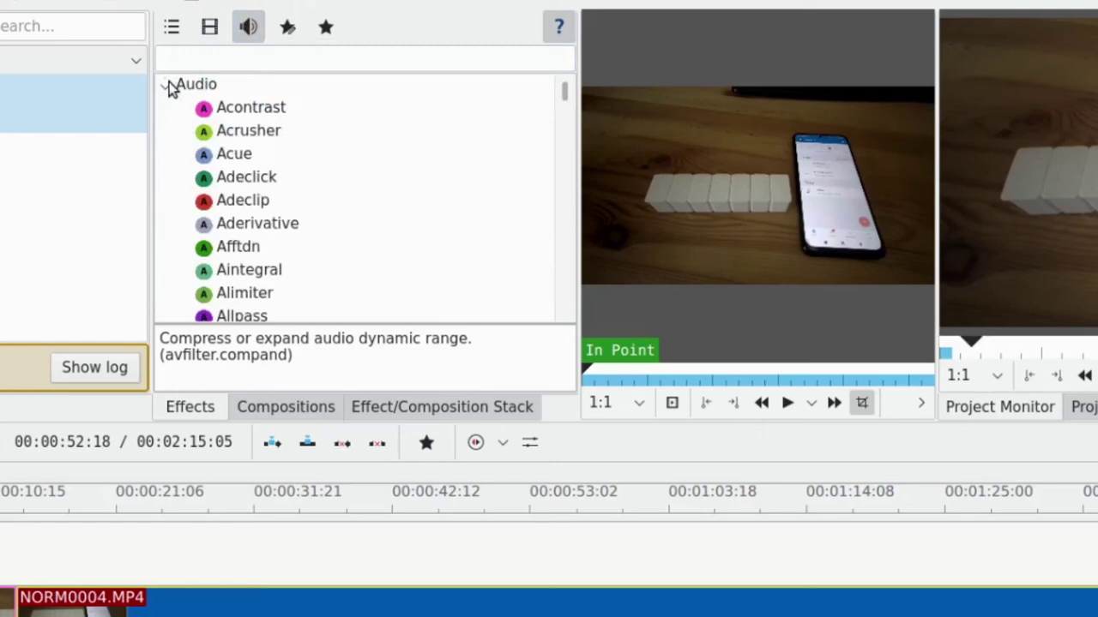
scroll(269, 129, "down", 2)
scroll(270, 129, "down", 10)
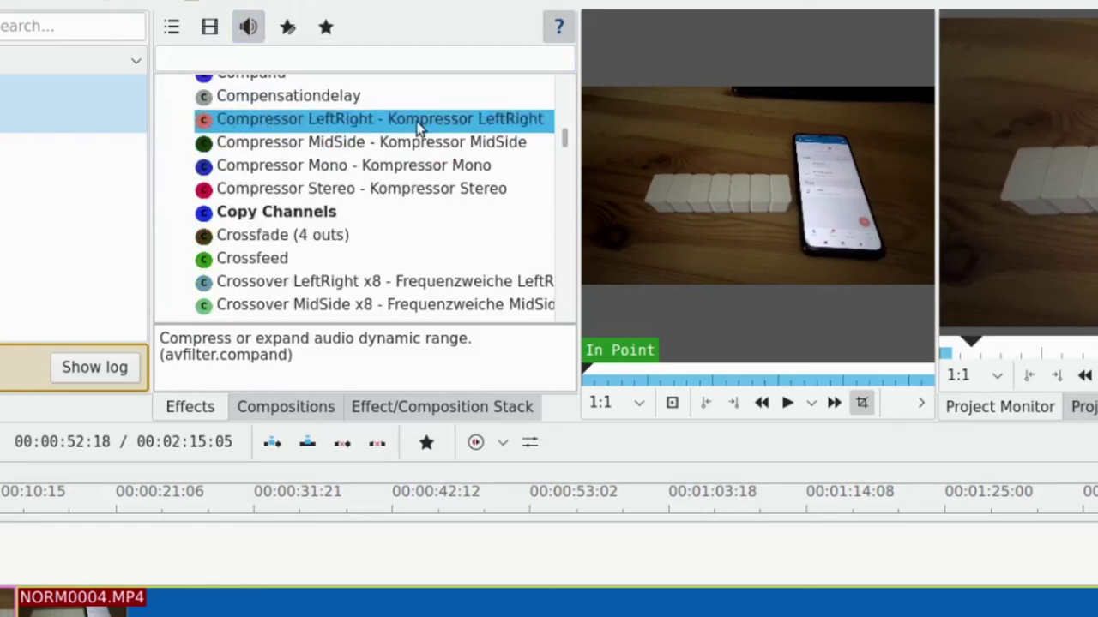
scroll(254, 147, "down", 3)
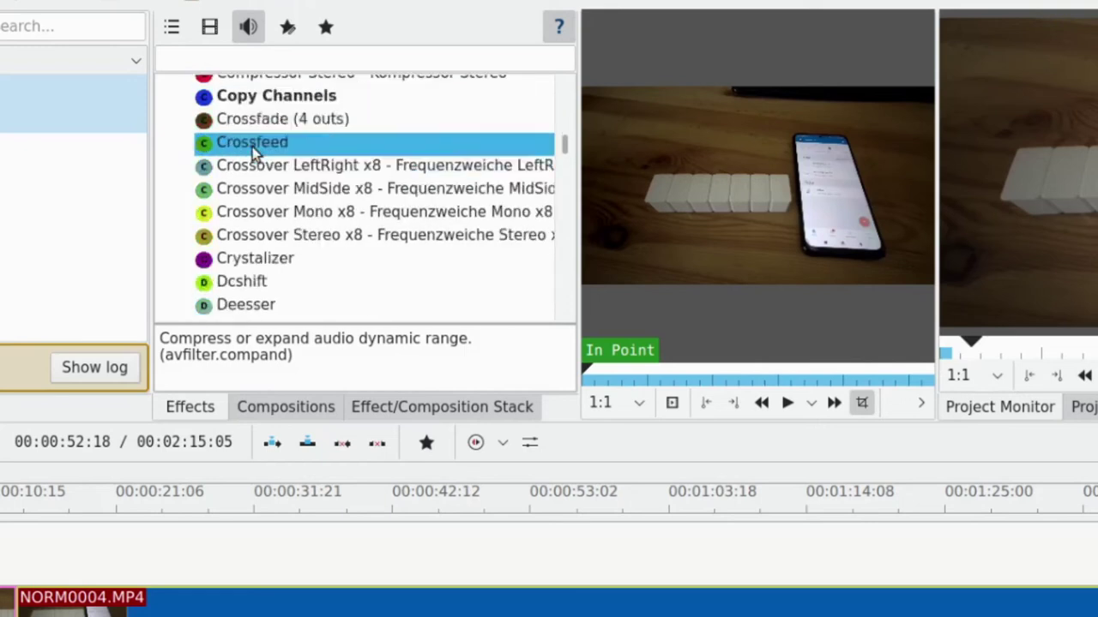
scroll(255, 150, "up", 15)
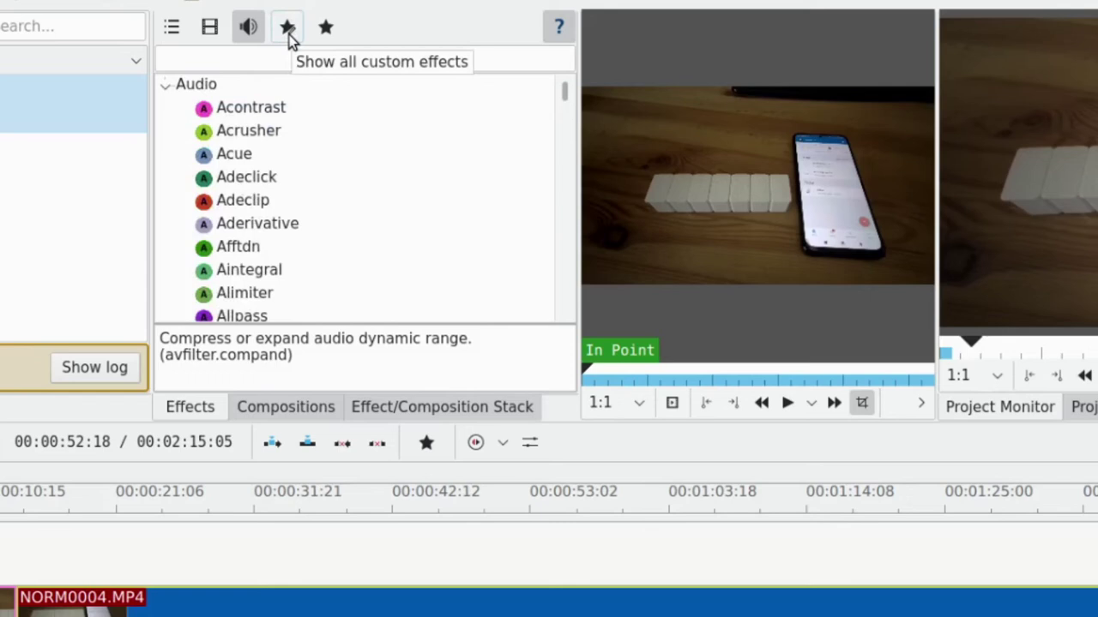
Preview custom and favourite effects, then expand Audio correction in the full list
left_click(288, 34)
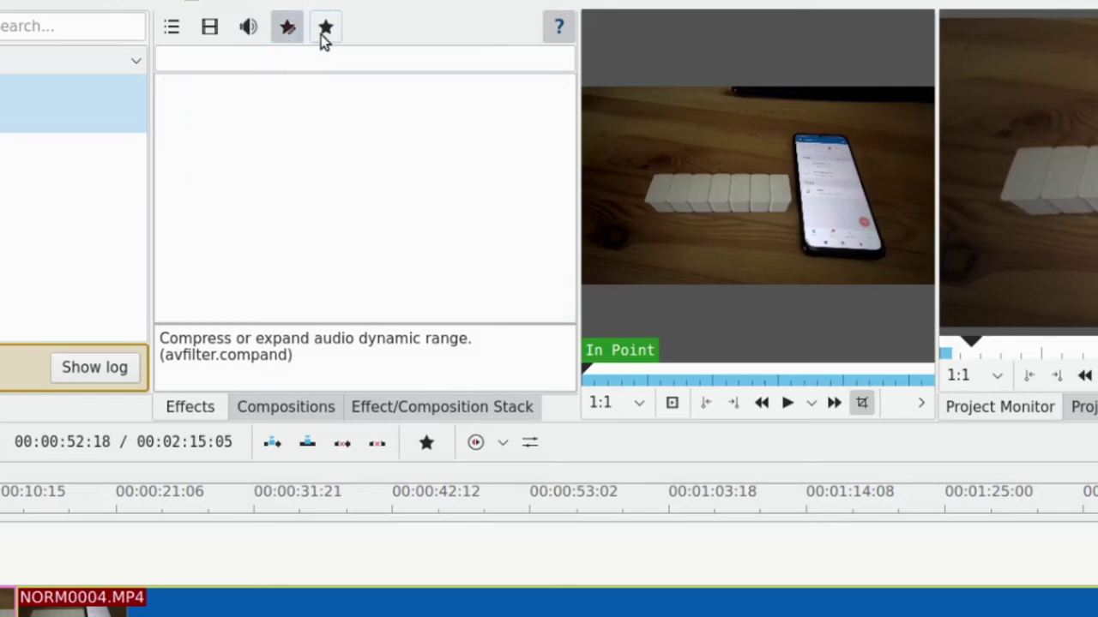
left_click(326, 32)
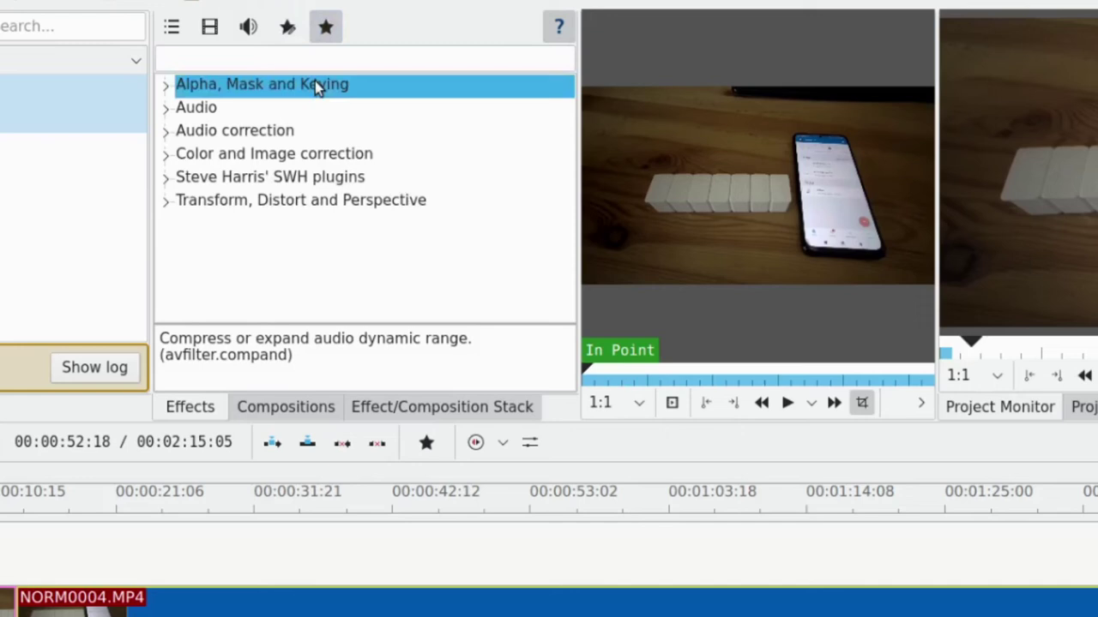
left_click(172, 27)
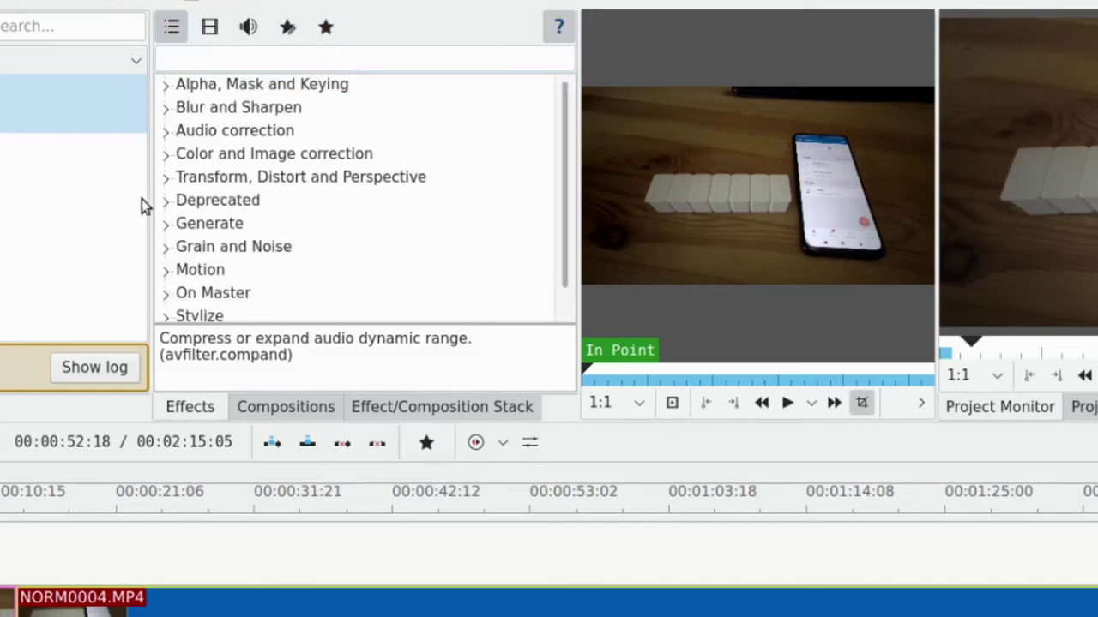
left_click(165, 131)
scroll(291, 198, "down", 1)
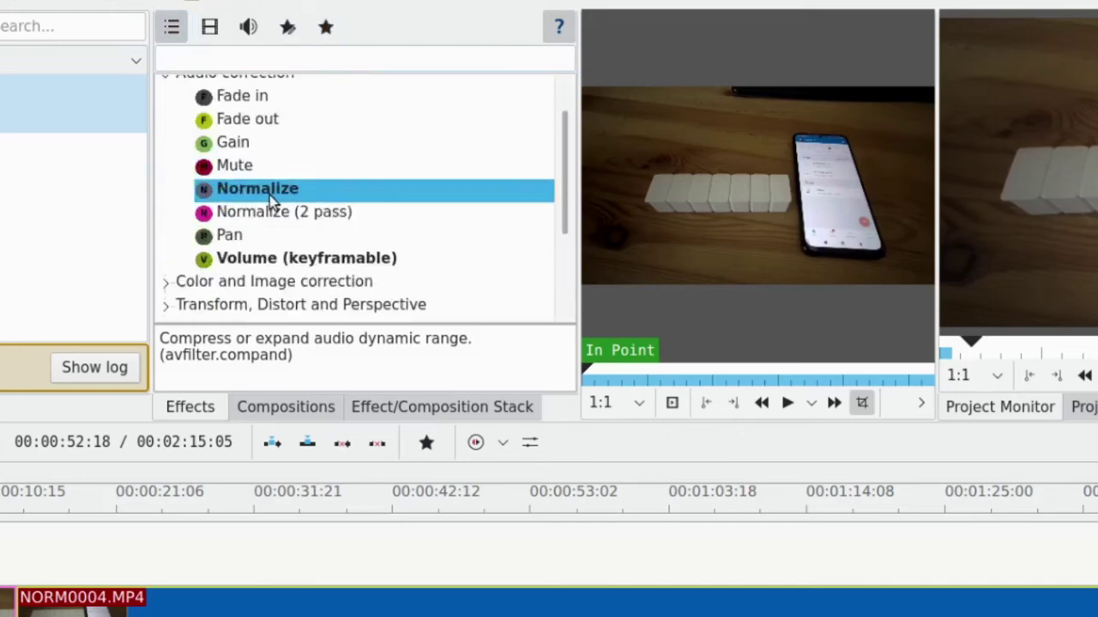
Inspect Normalize and Mute context options, then list favourites with Normalize under Audio correction
right_click(269, 194)
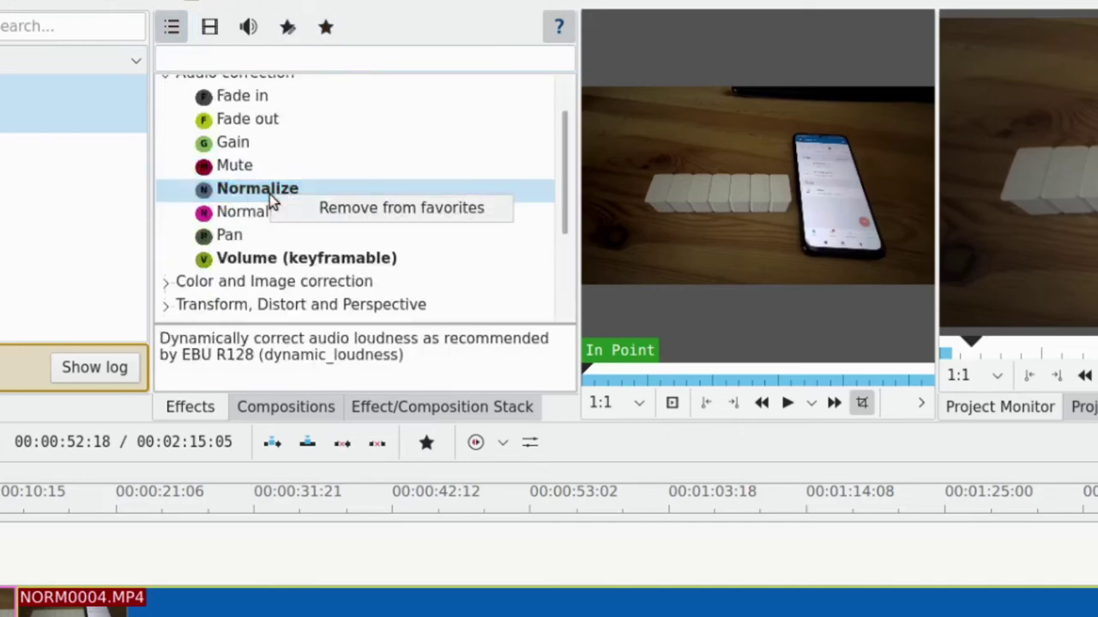
right_click(219, 164)
right_click(230, 163)
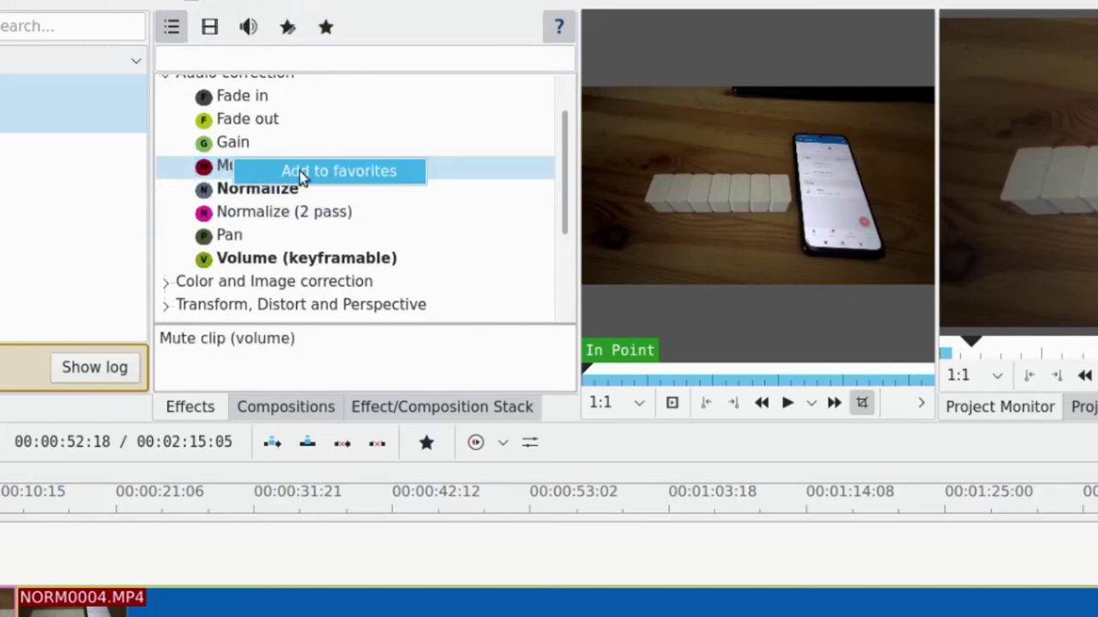
right_click(226, 190)
right_click(228, 192)
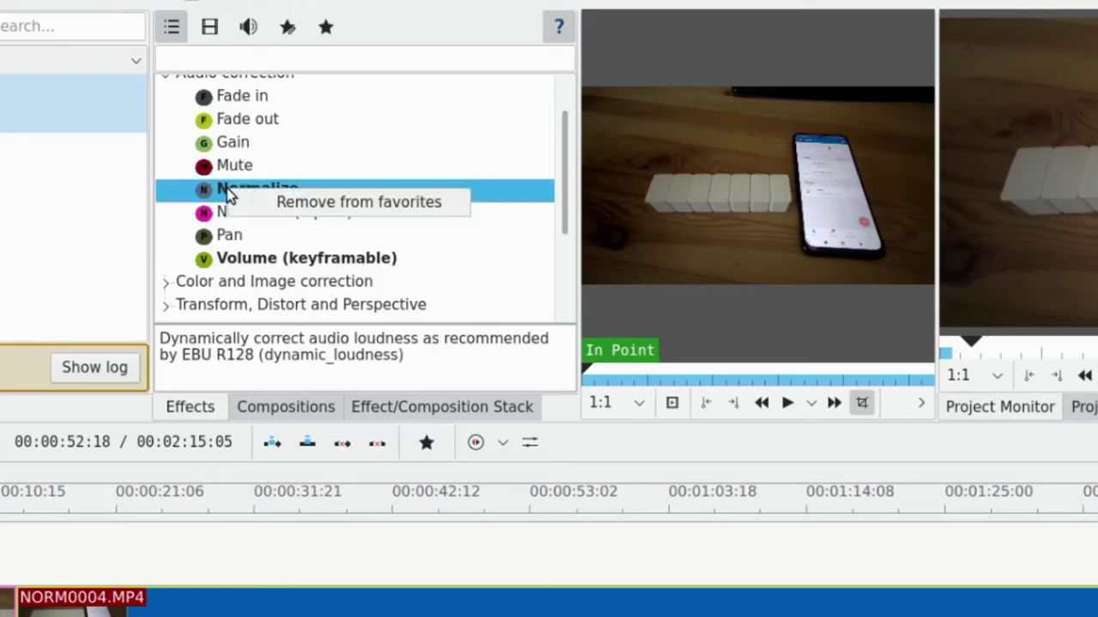
key("Escape")
left_click(326, 26)
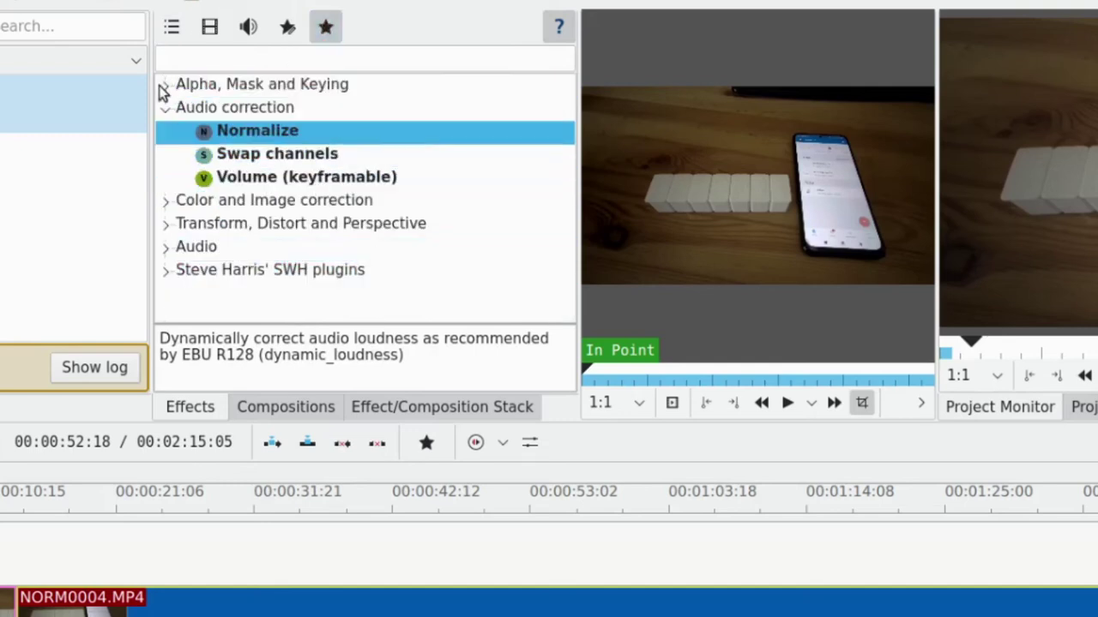
Cycle through all, video-only and audio-only effect views, ending on the full list
left_click(171, 32)
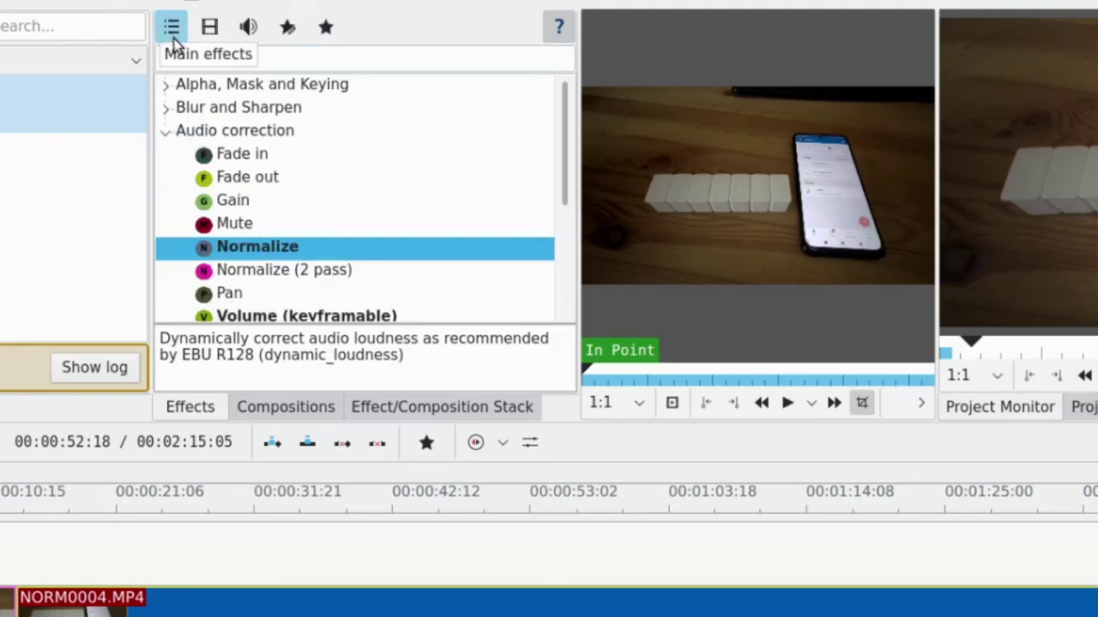
left_click(192, 61)
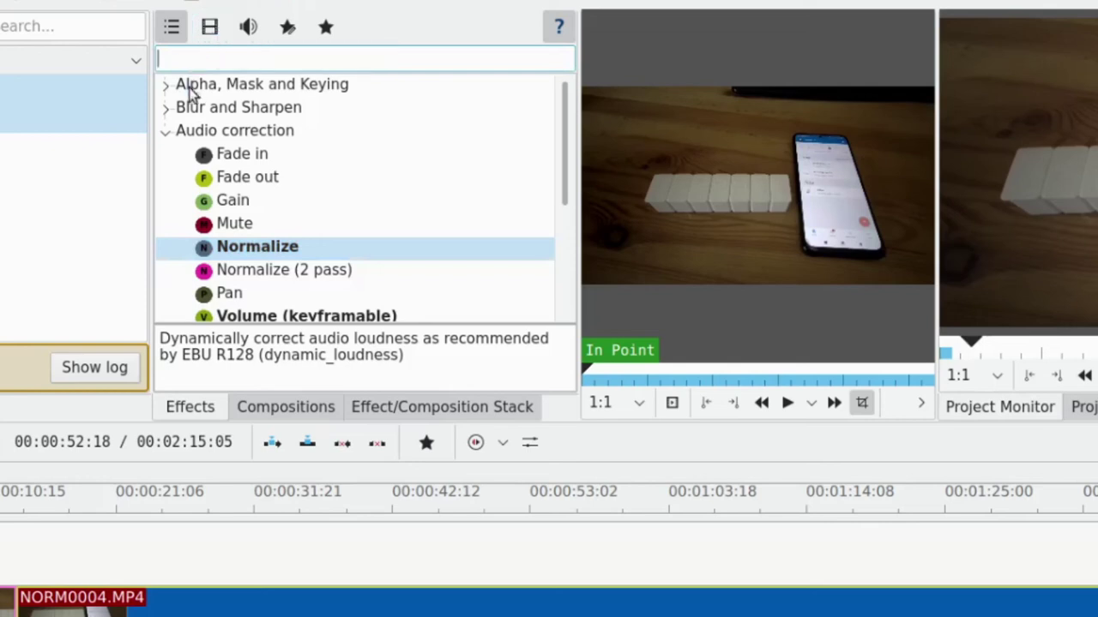
left_click(207, 34)
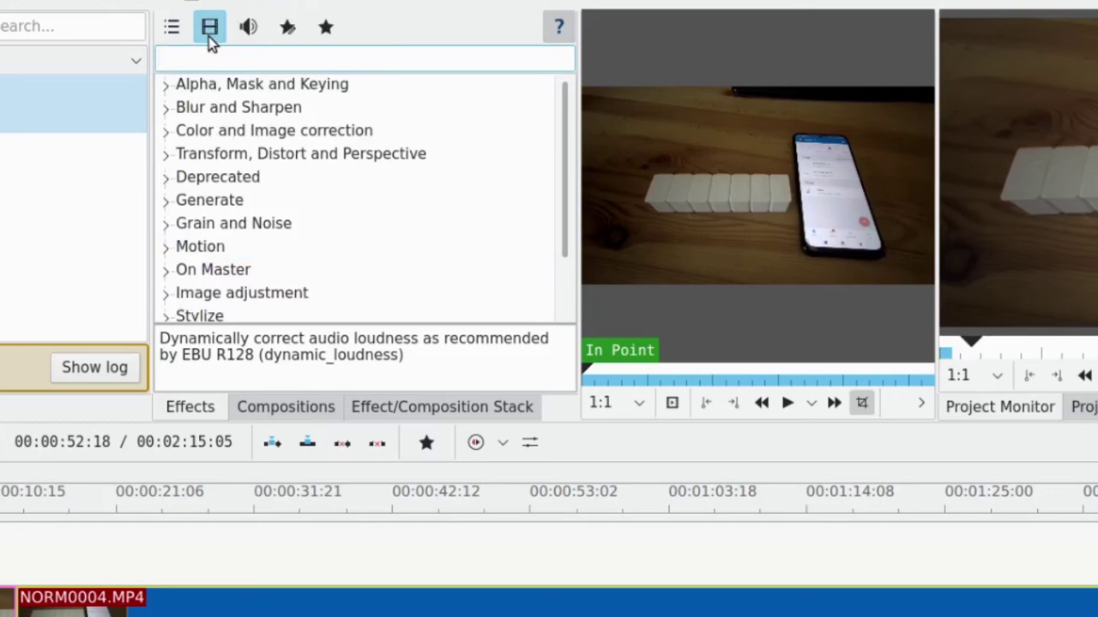
left_click(238, 34)
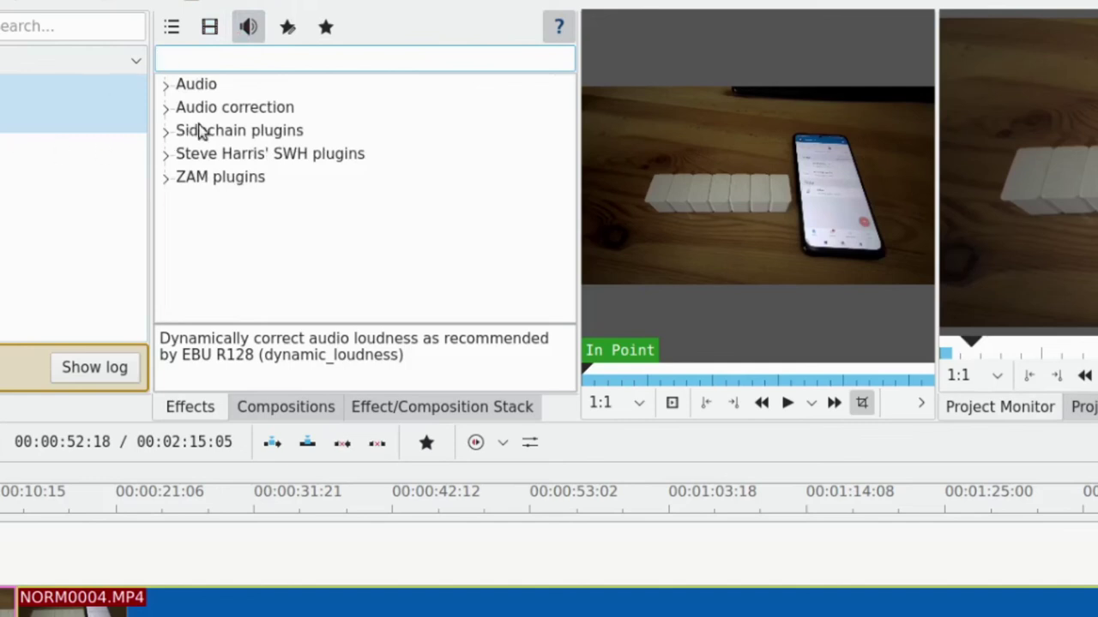
left_click(172, 33)
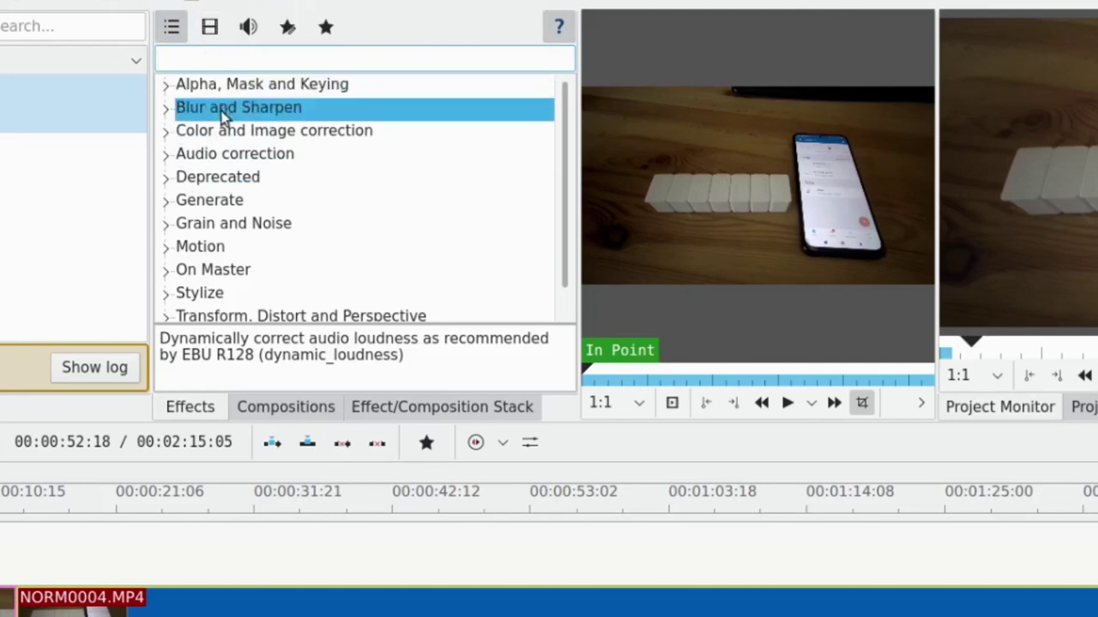
Limit to video effects and expand the Misc and VR360 and 3D categories
left_click(217, 29)
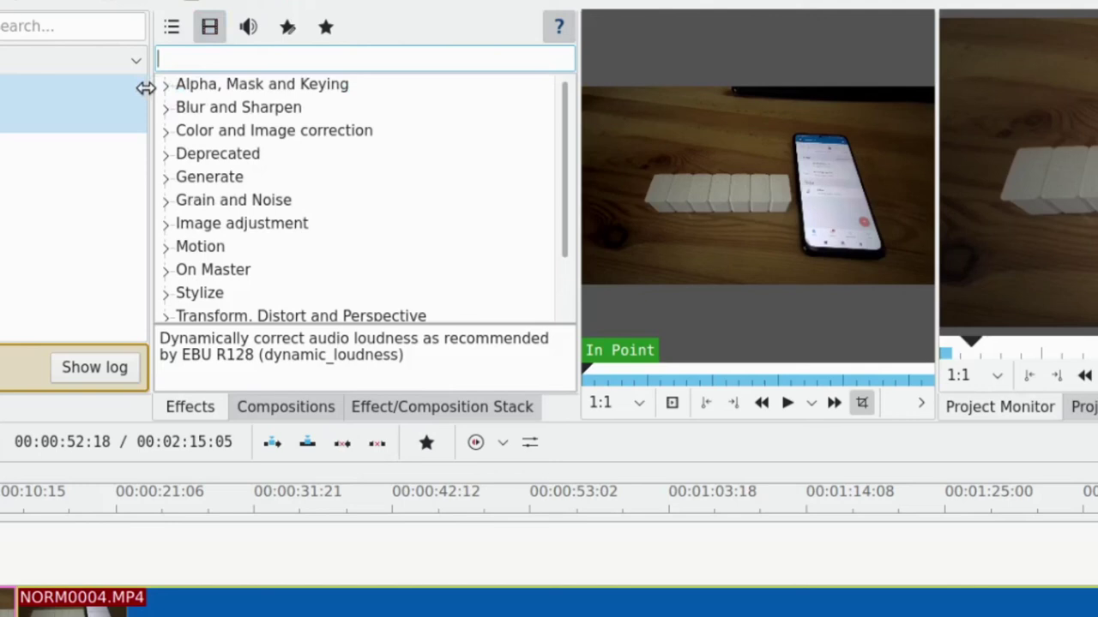
scroll(193, 115, "down", 1)
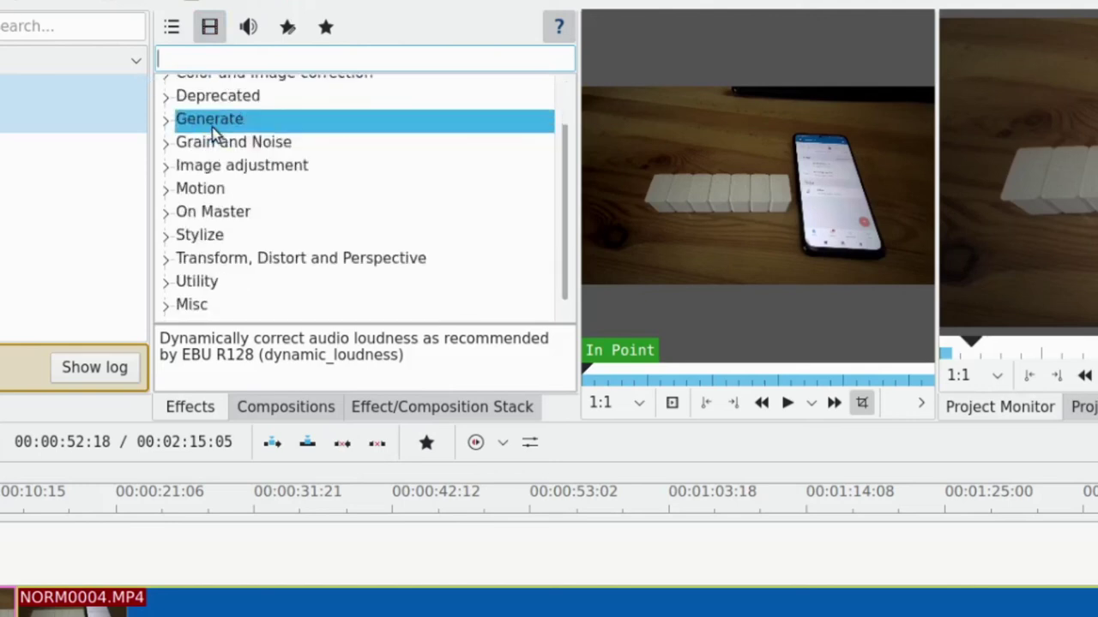
left_click(167, 307)
scroll(229, 250, "down", 7)
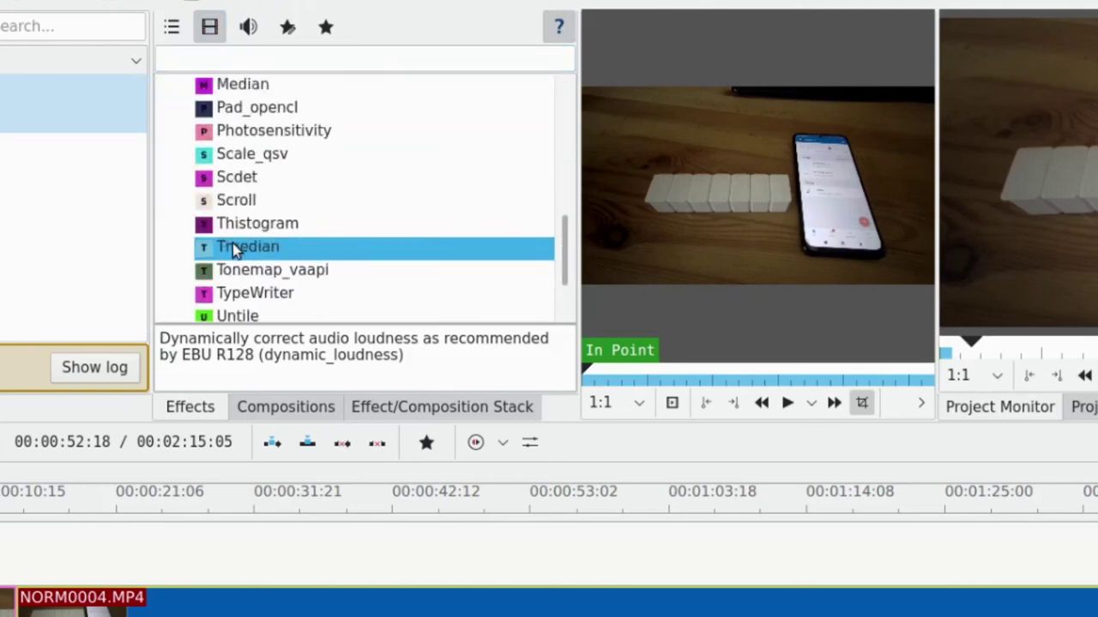
scroll(234, 247, "up", 1)
scroll(233, 250, "down", 1)
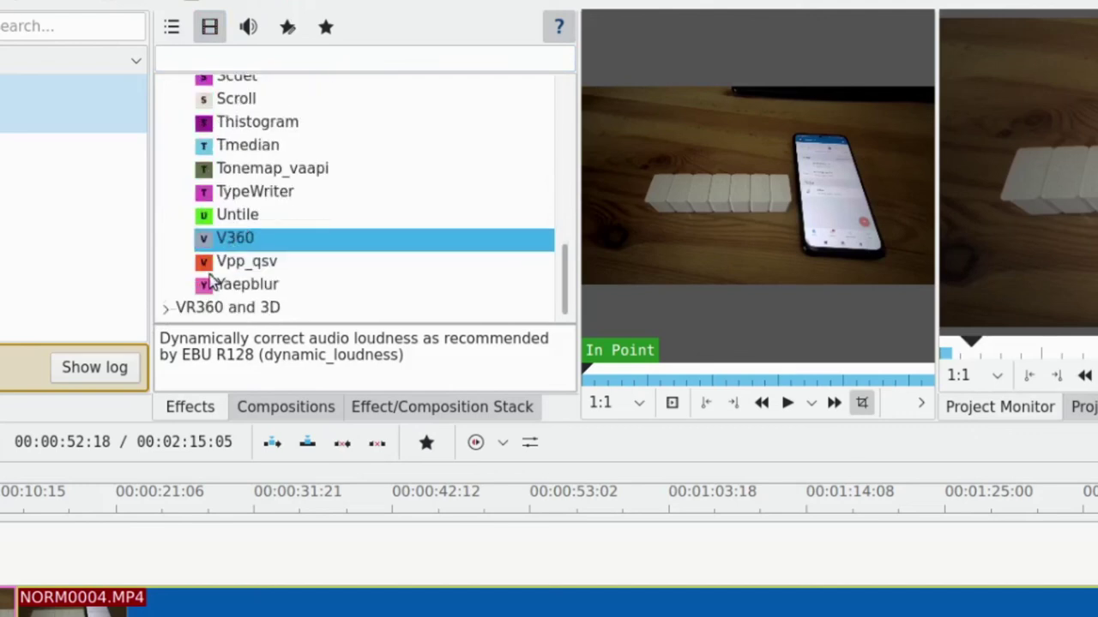
left_click(166, 307)
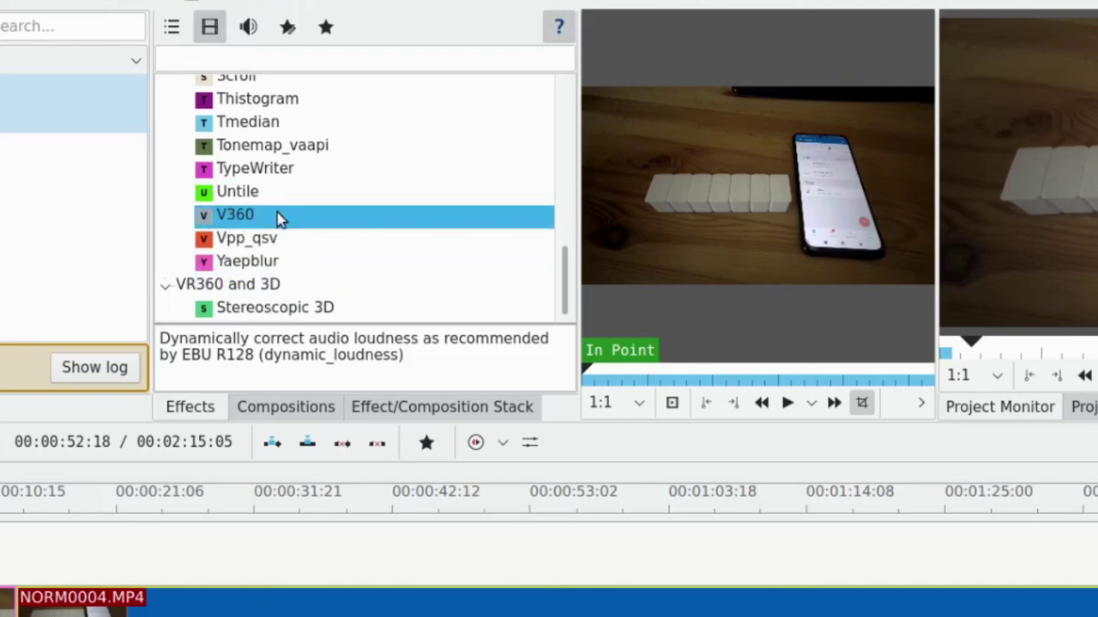
scroll(247, 210, "up", 12)
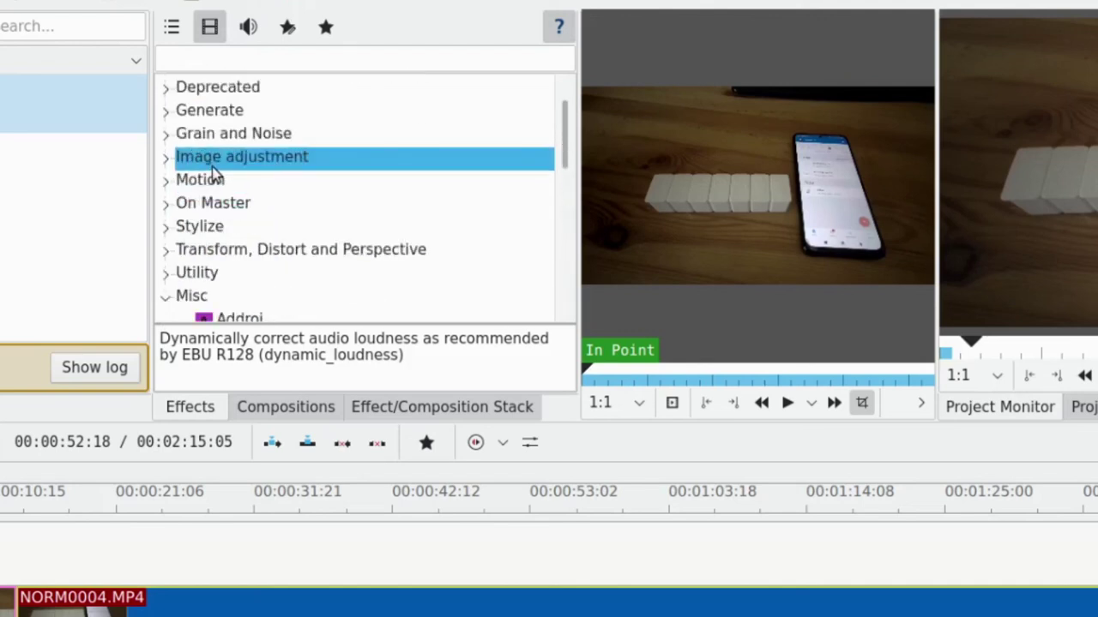